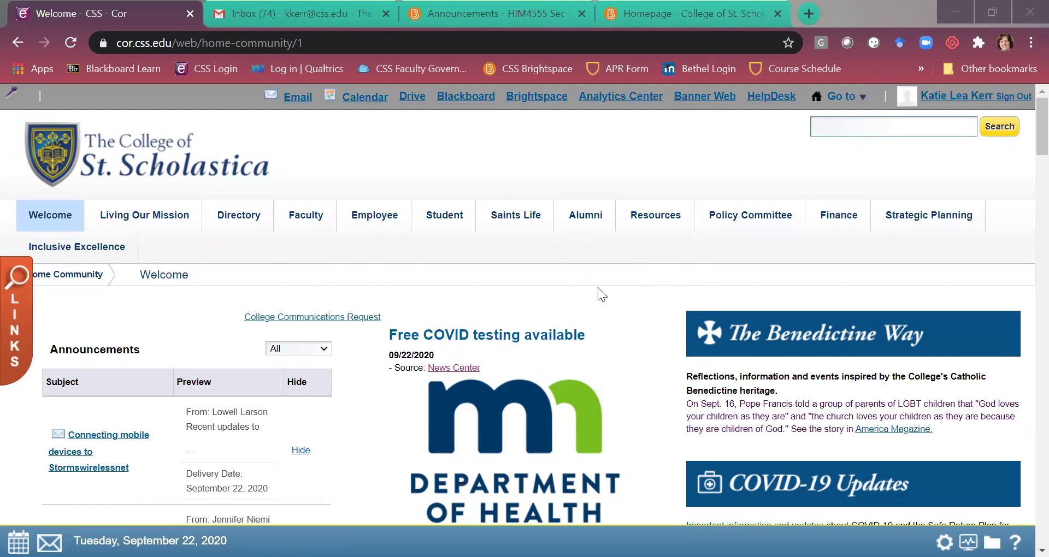
Open the CSS Library homepage from the Library section of the college portal's Resources page.
{"action": "left_click", "coordinate": [656, 224]}
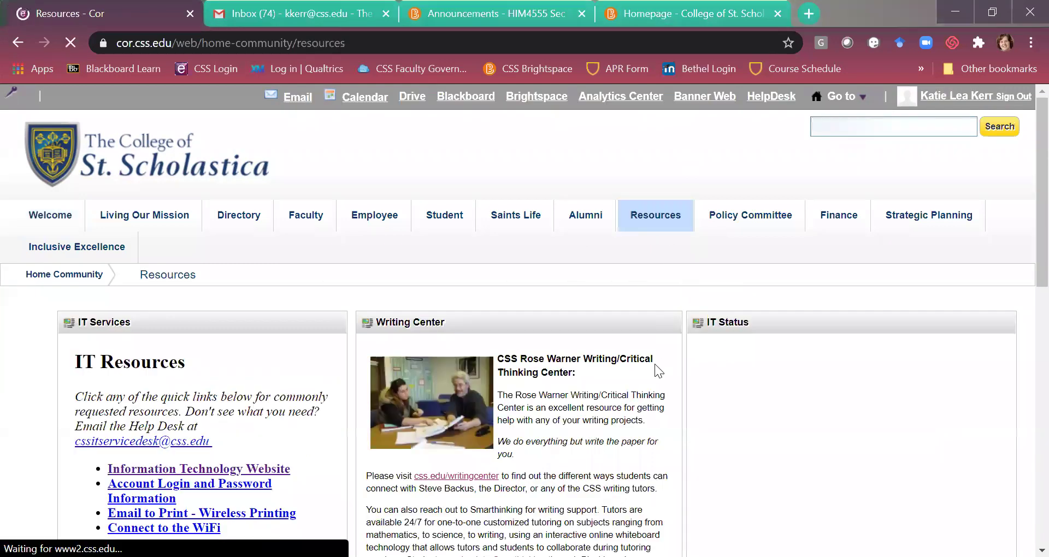
{"action": "scroll", "coordinate": [654, 364], "scroll_direction": "down", "scroll_amount": 2}
{"action": "scroll", "coordinate": [655, 374], "scroll_direction": "down", "scroll_amount": 7}
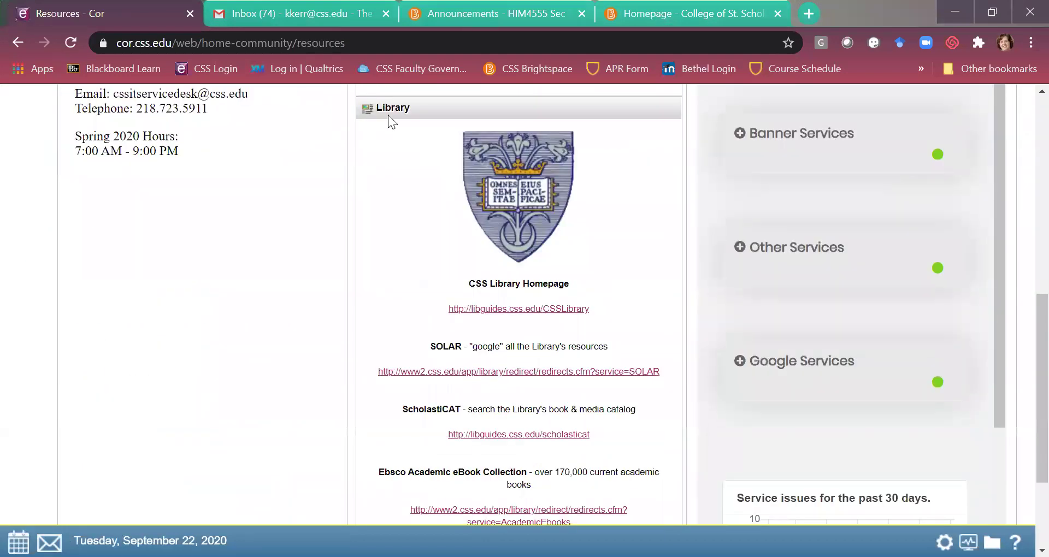
{"action": "left_click", "coordinate": [519, 310]}
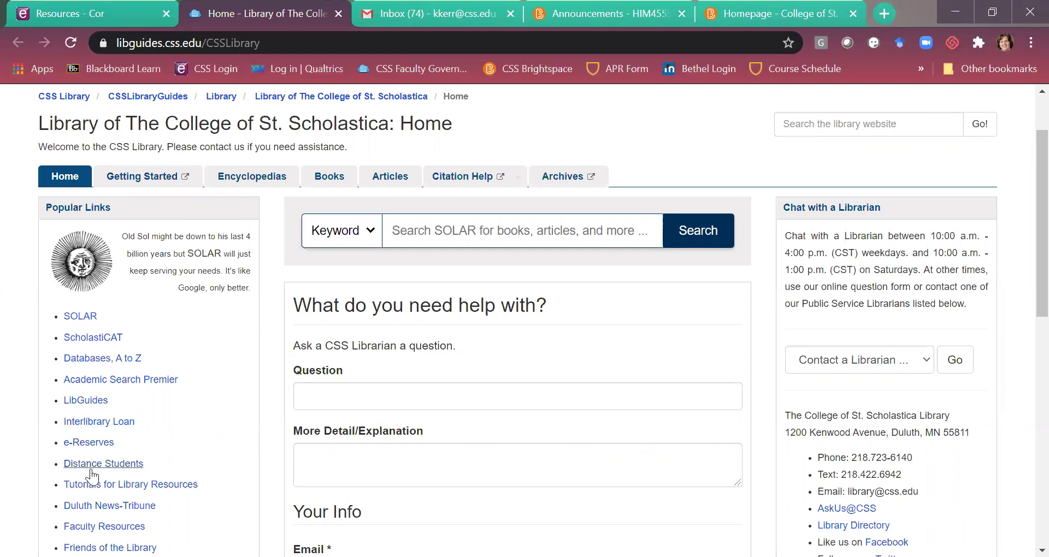
Look over the library's Popular Links and open the citation help guide for APA (7th edition).
{"action": "scroll", "coordinate": [193, 501], "scroll_direction": "down", "scroll_amount": 3}
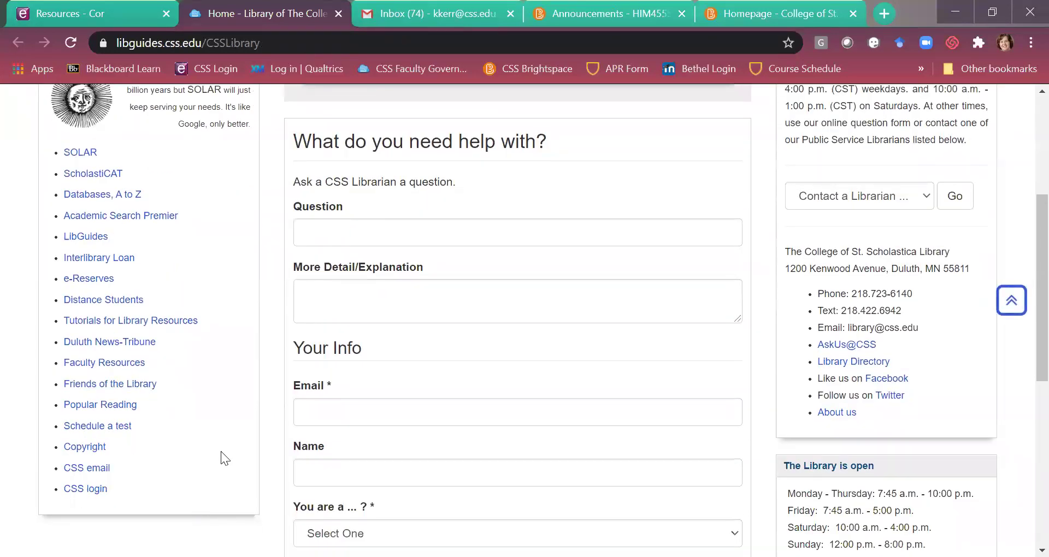
{"action": "scroll", "coordinate": [220, 451], "scroll_direction": "up", "scroll_amount": 3}
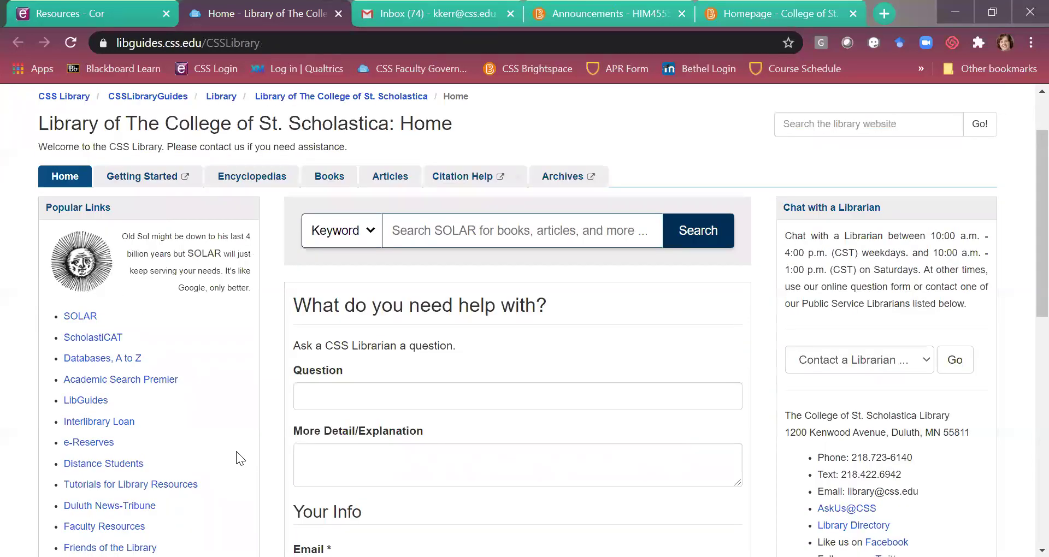
{"action": "scroll", "coordinate": [235, 451], "scroll_direction": "up", "scroll_amount": 2}
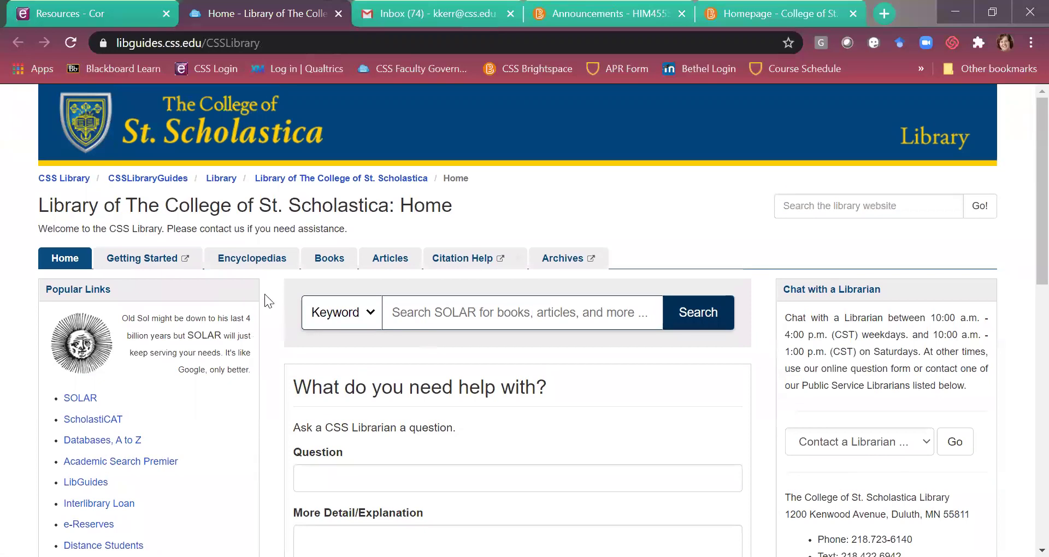
{"action": "mouse_move", "coordinate": [476, 264]}
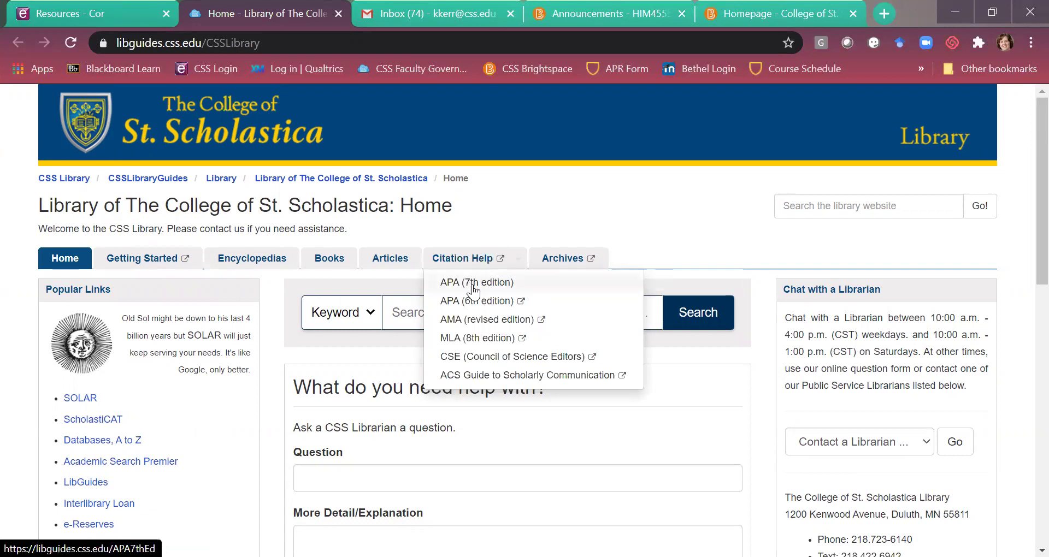
{"action": "left_click", "coordinate": [474, 286]}
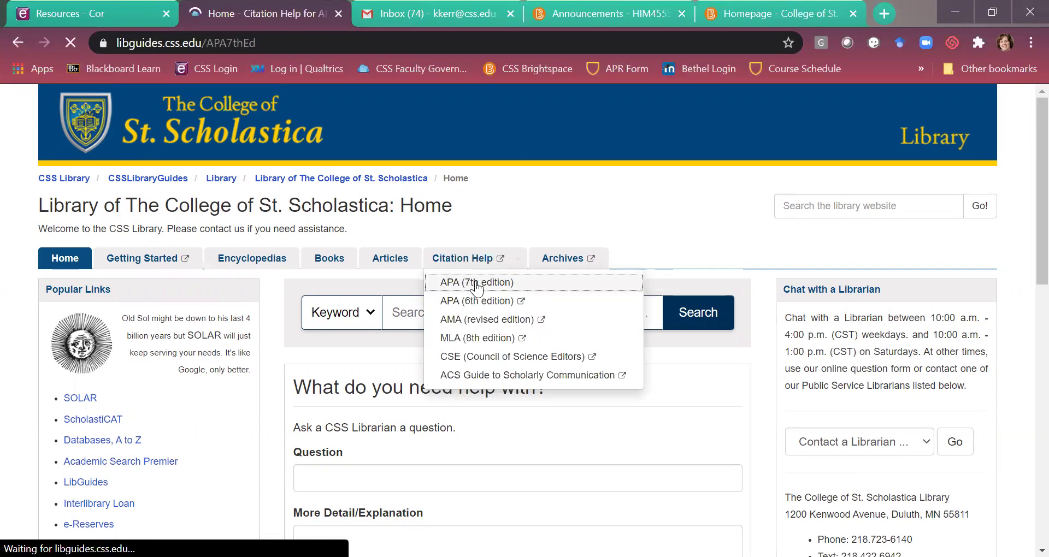
Look through the APA Resources checklists and open the Journal Article page of the reference formats.
{"action": "scroll", "coordinate": [574, 356], "scroll_direction": "down", "scroll_amount": 2}
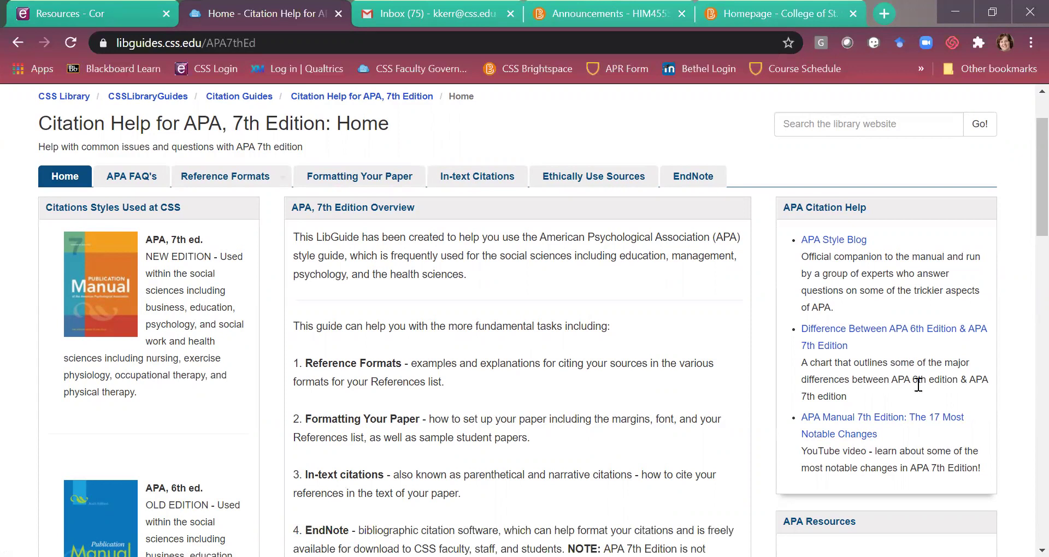
{"action": "scroll", "coordinate": [920, 391], "scroll_direction": "down", "scroll_amount": 6}
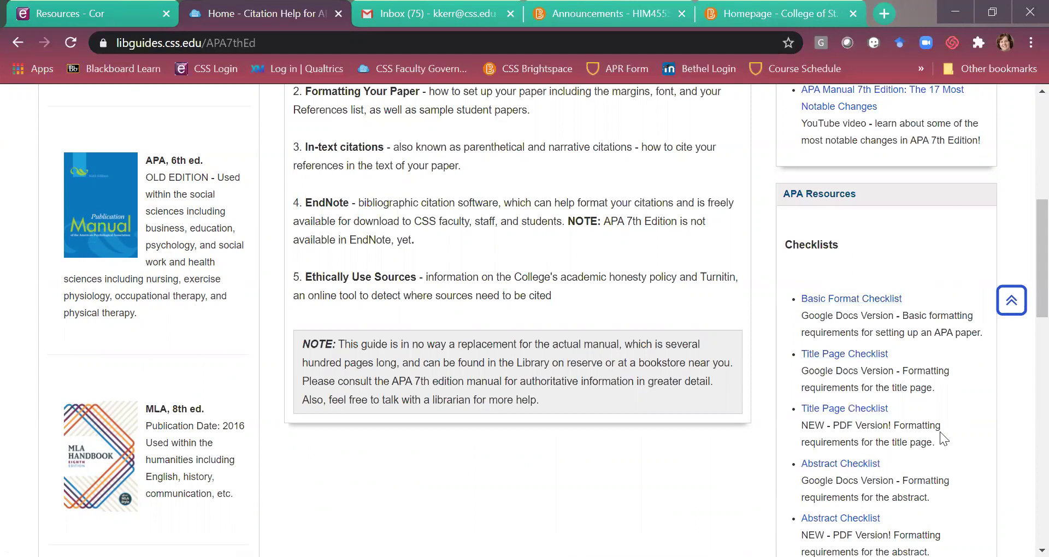
{"action": "scroll", "coordinate": [938, 432], "scroll_direction": "down", "scroll_amount": 2}
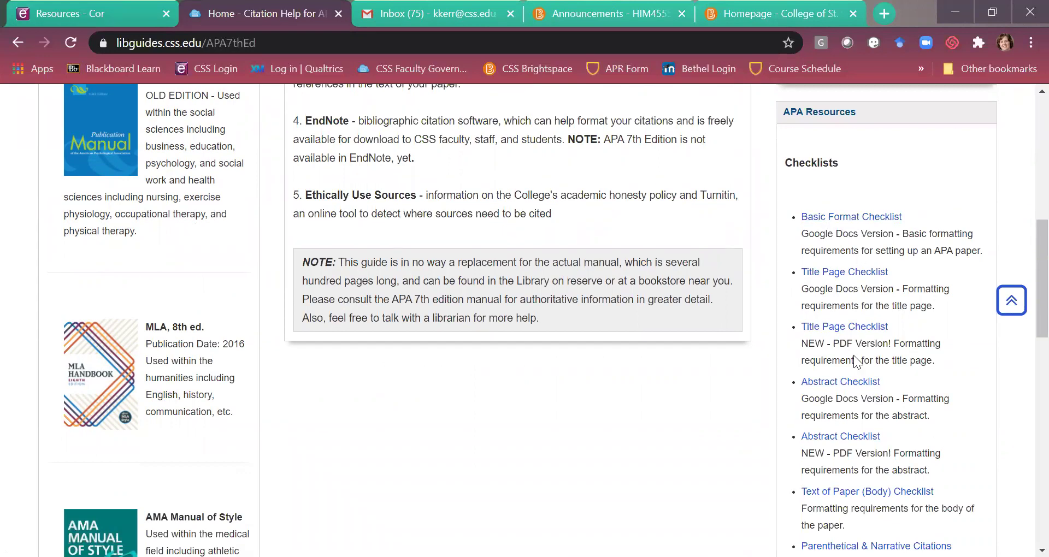
{"action": "scroll", "coordinate": [893, 425], "scroll_direction": "down", "scroll_amount": 2}
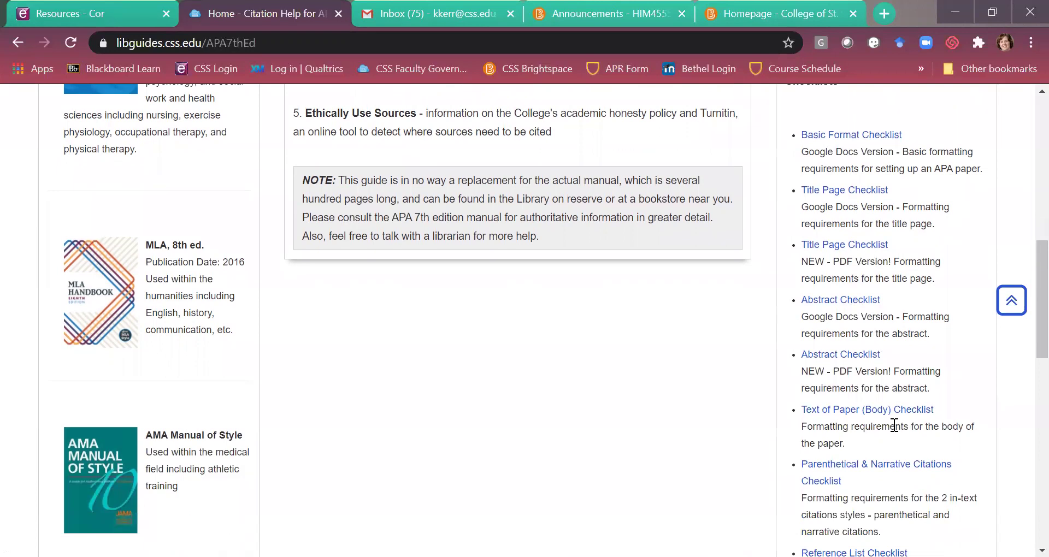
{"action": "scroll", "coordinate": [939, 415], "scroll_direction": "up", "scroll_amount": 9}
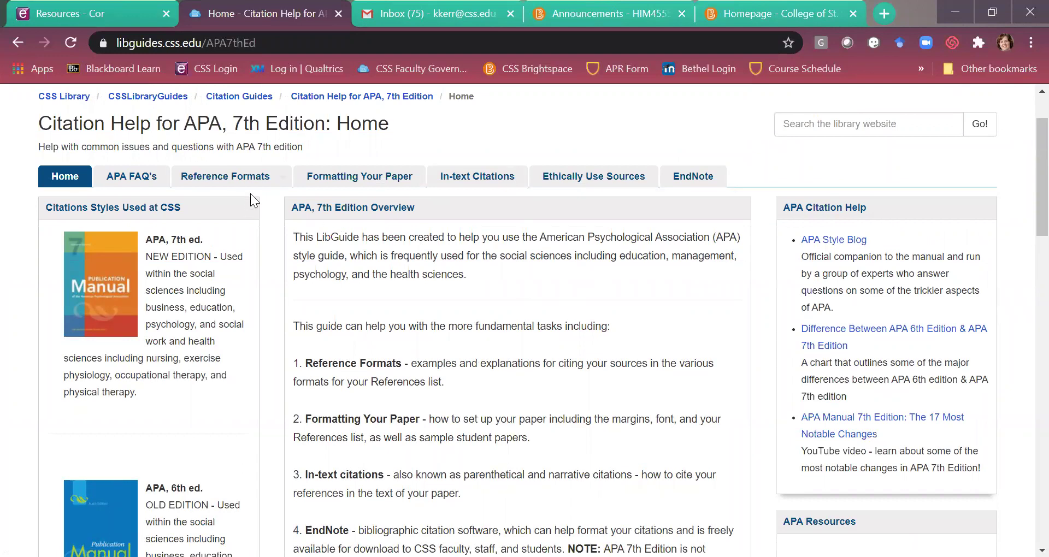
{"action": "mouse_move", "coordinate": [257, 180]}
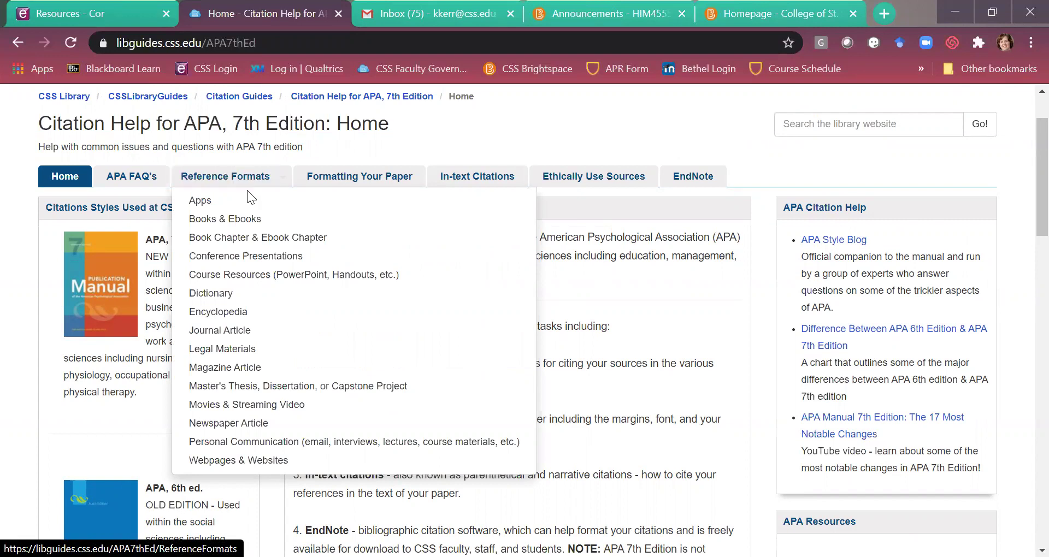
{"action": "left_click", "coordinate": [245, 335]}
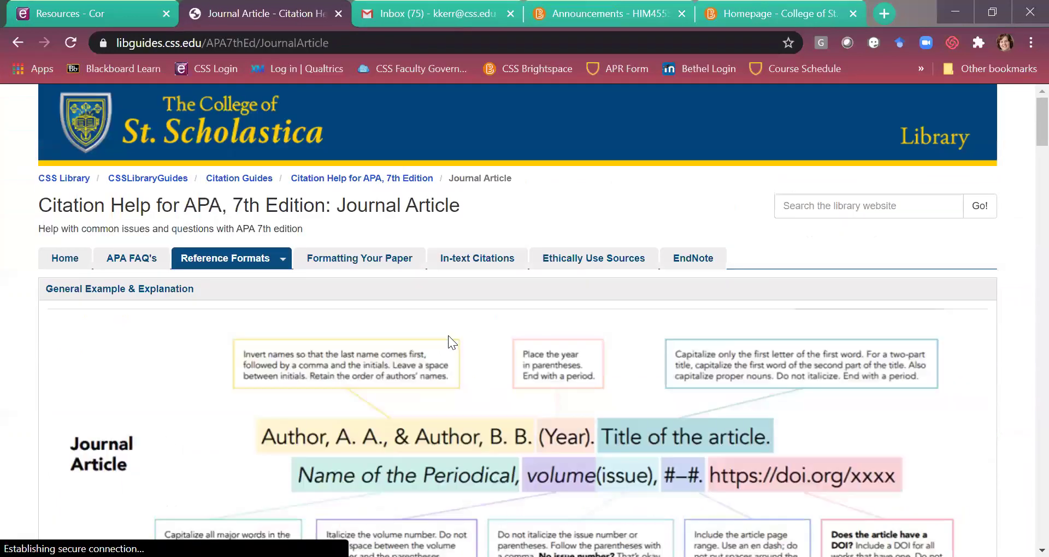
Examine the journal article reference format, the DOI example with its explanation, and the parenthetical and narrative citation examples.
{"action": "scroll", "coordinate": [452, 343], "scroll_direction": "down", "scroll_amount": 1}
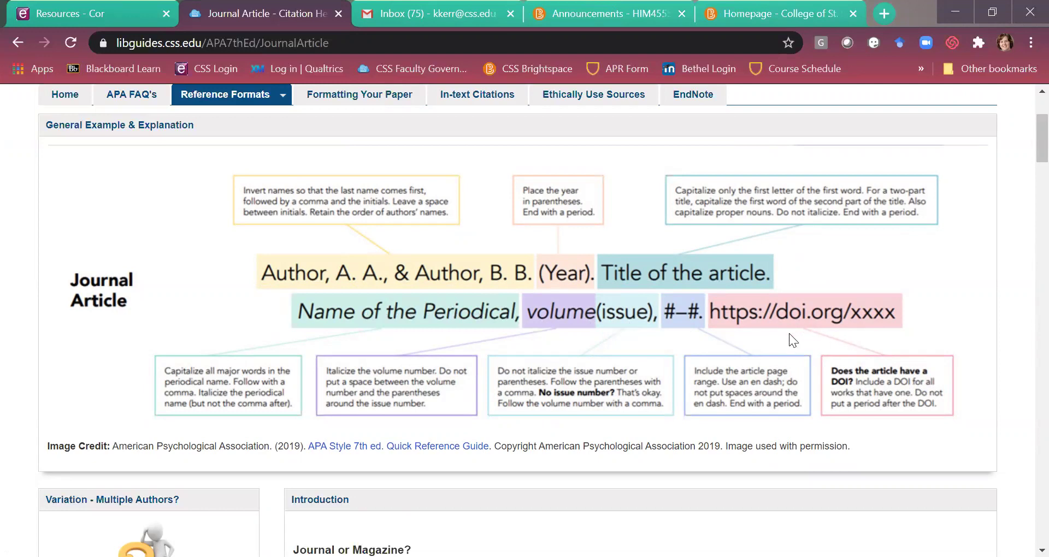
{"action": "scroll", "coordinate": [694, 345], "scroll_direction": "down", "scroll_amount": 8}
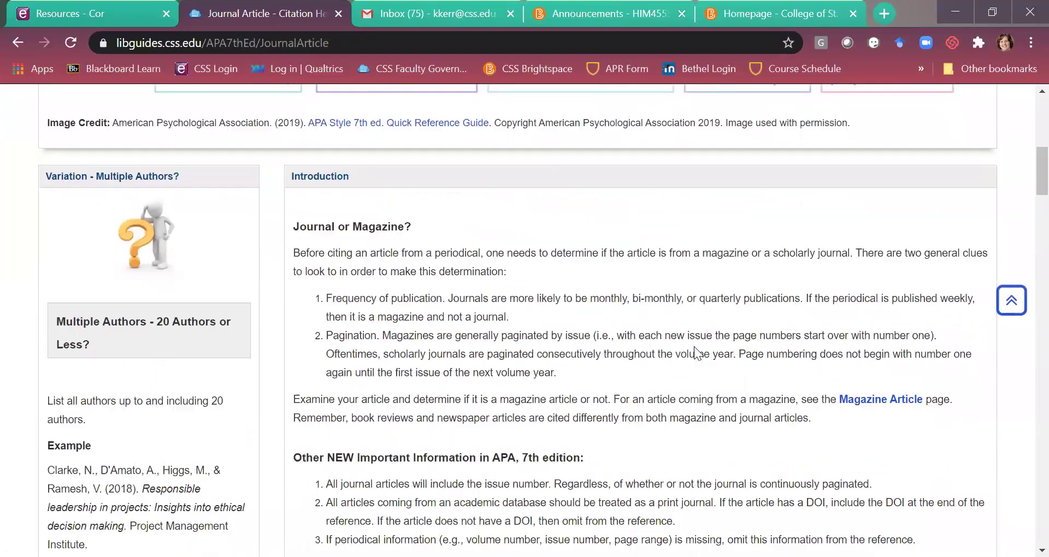
{"action": "scroll", "coordinate": [562, 308], "scroll_direction": "down", "scroll_amount": 5}
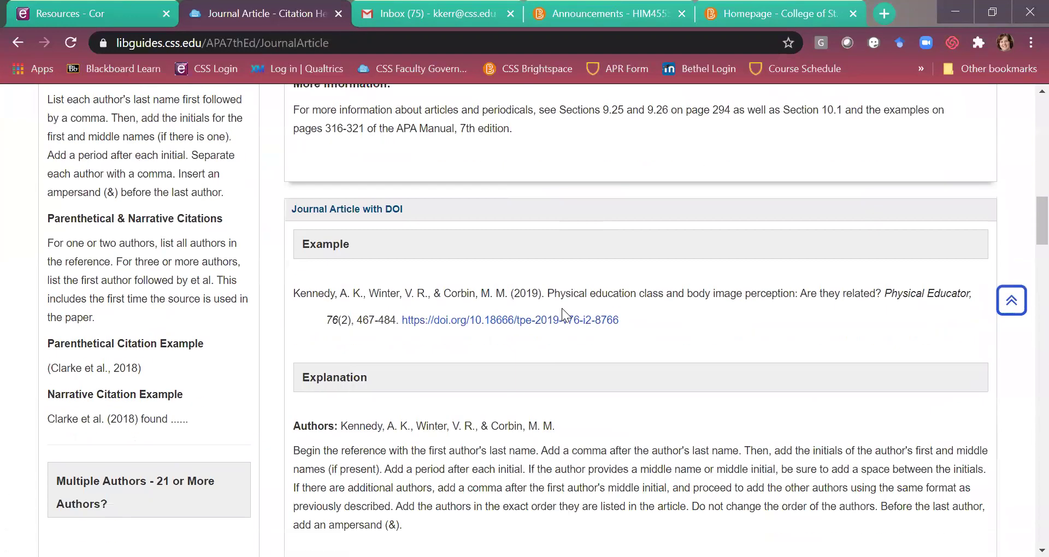
{"action": "scroll", "coordinate": [712, 323], "scroll_direction": "down", "scroll_amount": 1}
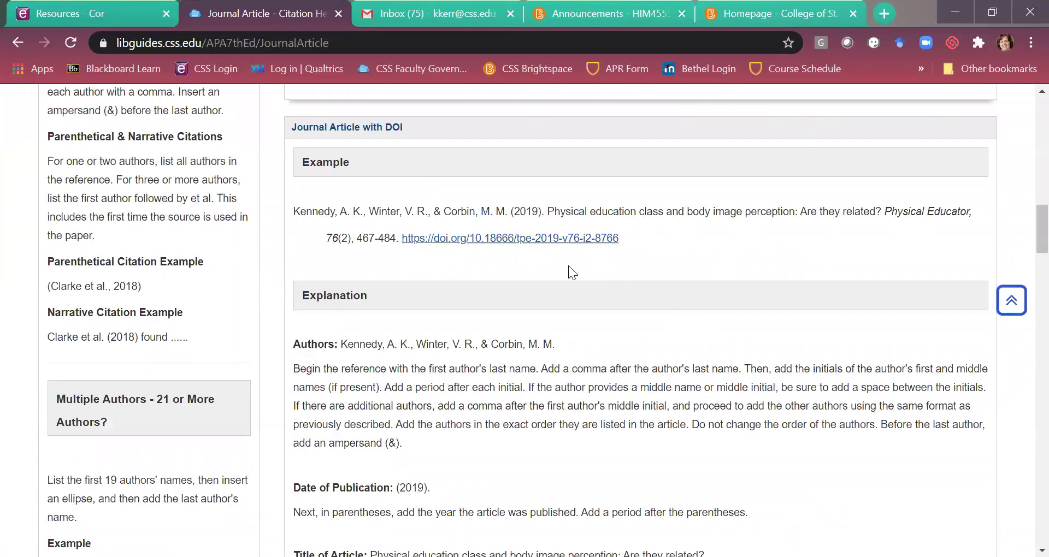
{"action": "scroll", "coordinate": [616, 298], "scroll_direction": "down", "scroll_amount": 1}
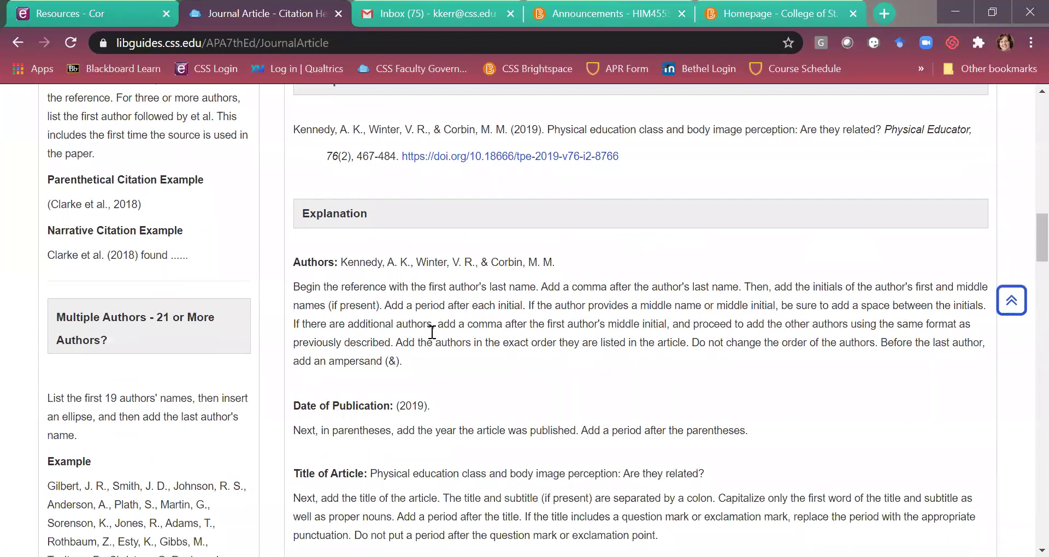
{"action": "scroll", "coordinate": [488, 373], "scroll_direction": "down", "scroll_amount": 2}
{"action": "scroll", "coordinate": [489, 377], "scroll_direction": "down", "scroll_amount": 1}
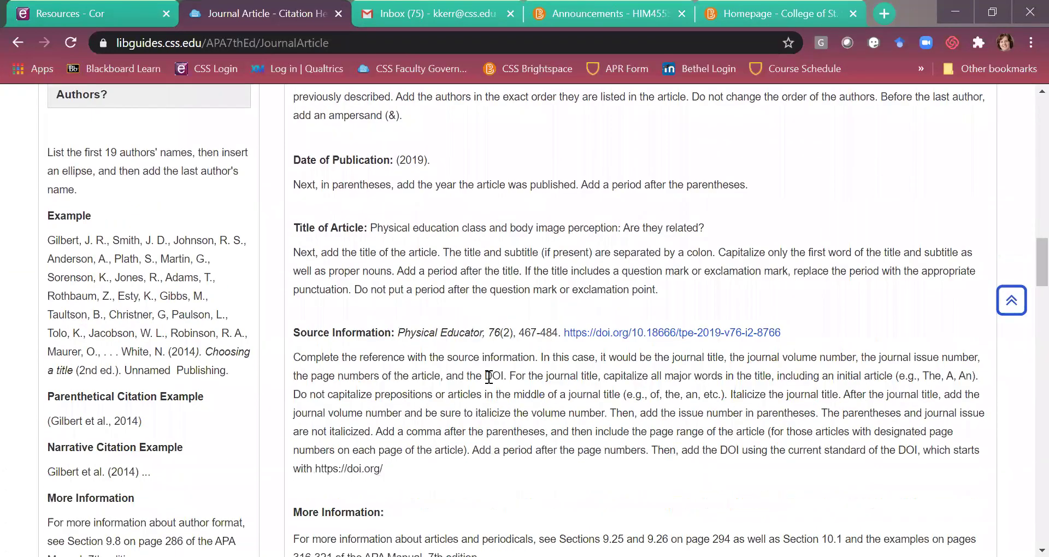
{"action": "scroll", "coordinate": [489, 377], "scroll_direction": "down", "scroll_amount": 3}
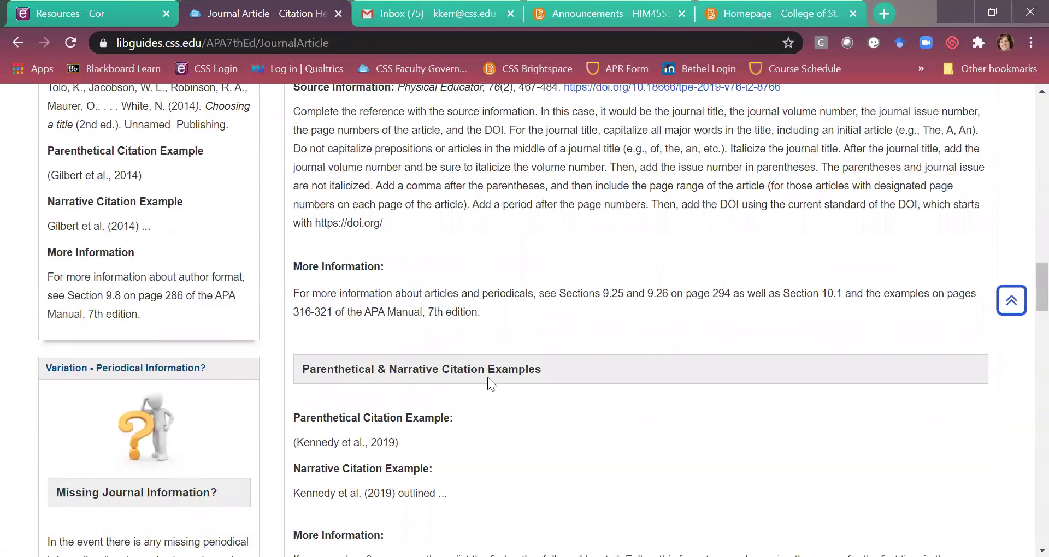
{"action": "scroll", "coordinate": [481, 366], "scroll_direction": "down", "scroll_amount": 3}
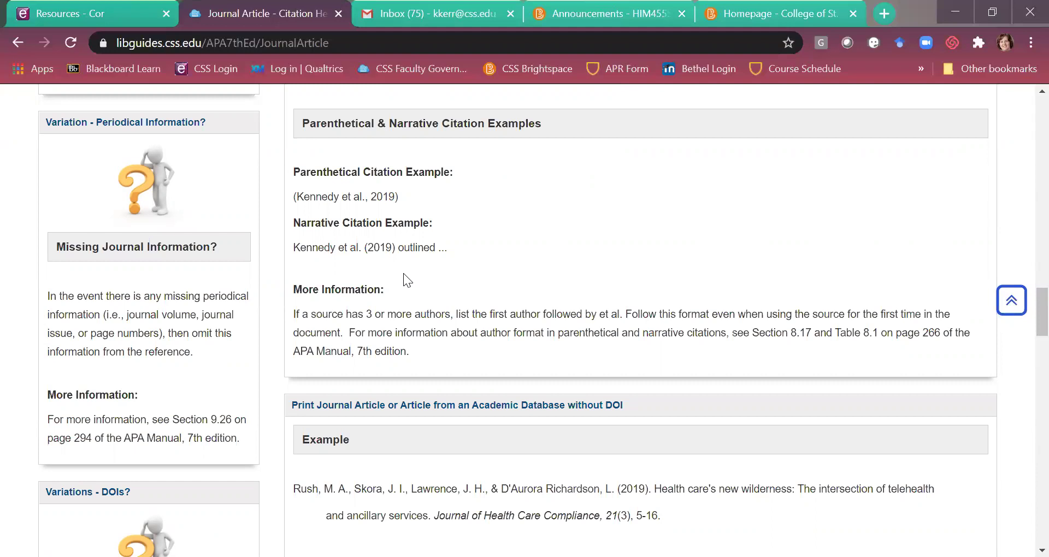
Open the In-text Citations page of the APA 7th edition guide.
{"action": "scroll", "coordinate": [512, 348], "scroll_direction": "up", "scroll_amount": 20}
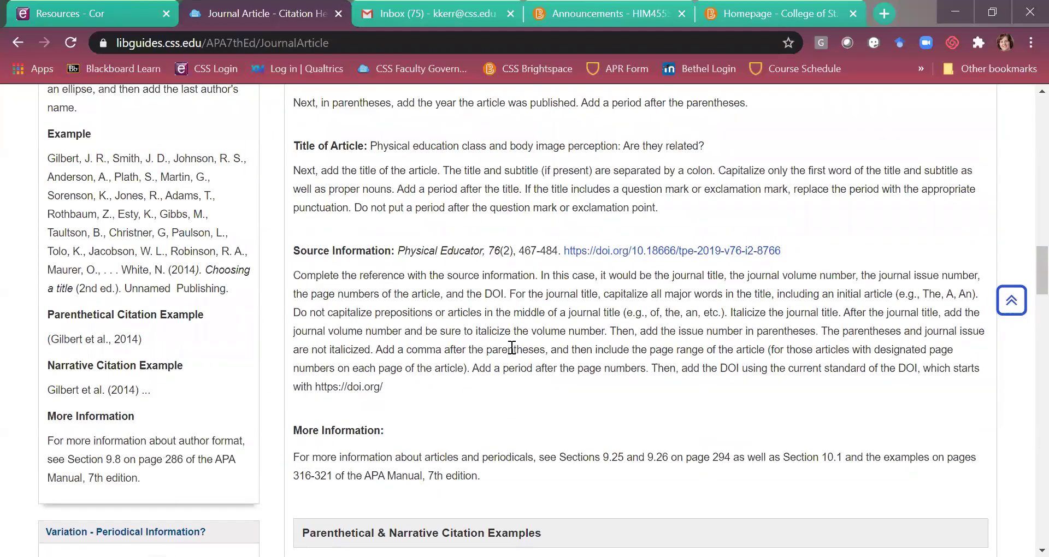
{"action": "scroll", "coordinate": [512, 347], "scroll_direction": "up", "scroll_amount": 10}
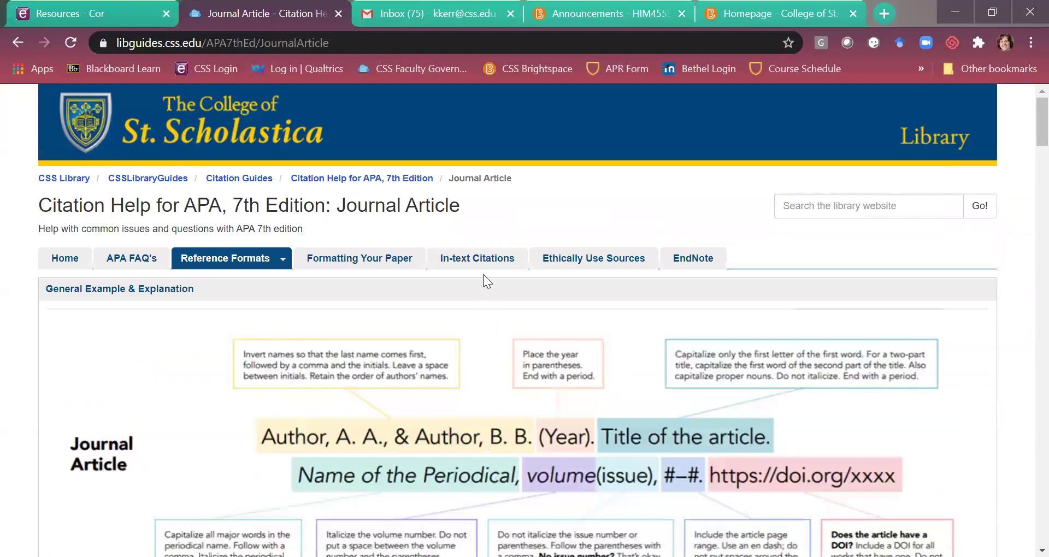
{"action": "left_click", "coordinate": [483, 264]}
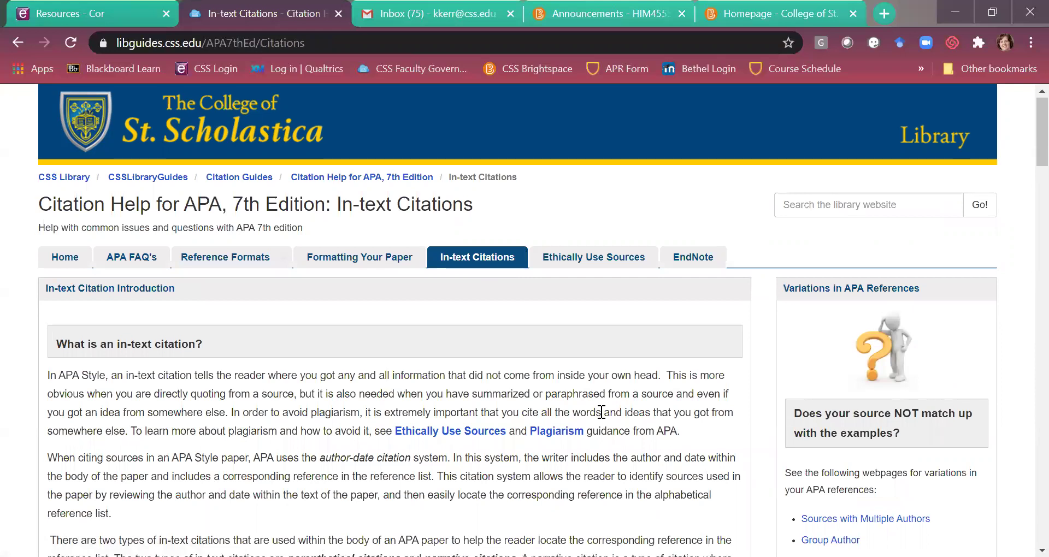
Read the guidance on narrative and parenthetical citations and examine the Basic In-Text Citation Styles table by author type.
{"action": "scroll", "coordinate": [601, 411], "scroll_direction": "down", "scroll_amount": 3}
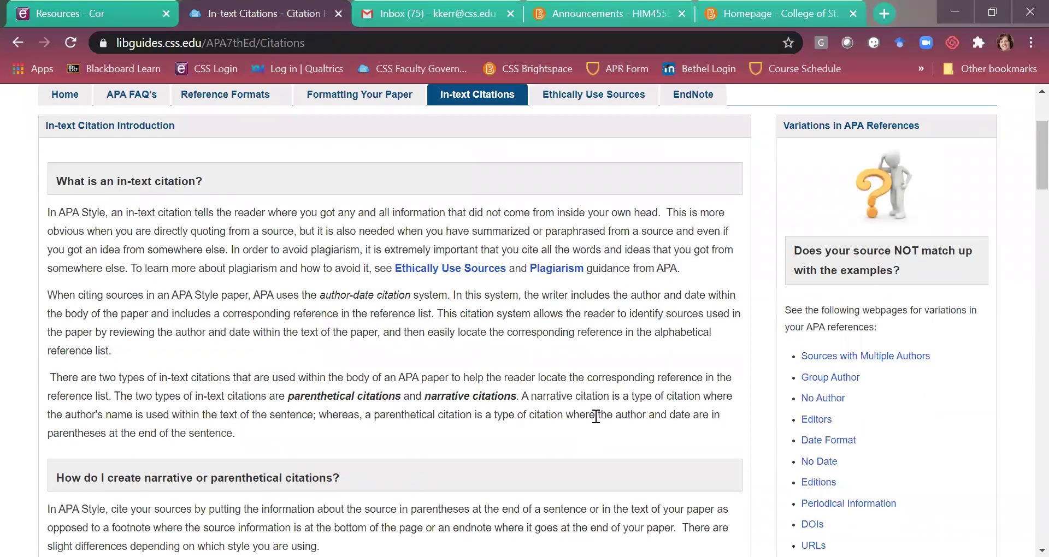
{"action": "scroll", "coordinate": [596, 416], "scroll_direction": "down", "scroll_amount": 4}
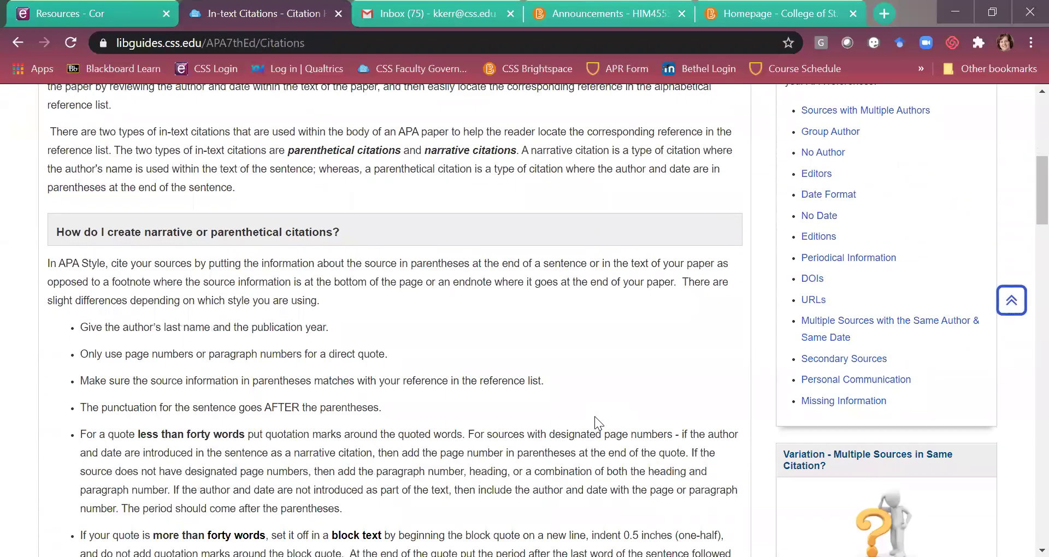
{"action": "scroll", "coordinate": [595, 418], "scroll_direction": "up", "scroll_amount": 5}
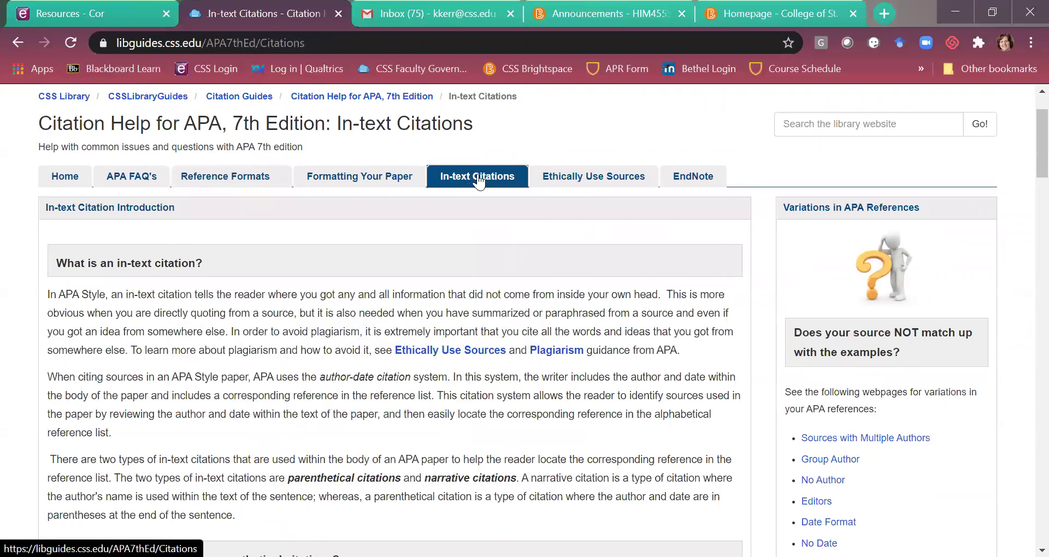
{"action": "scroll", "coordinate": [561, 265], "scroll_direction": "down", "scroll_amount": 1}
{"action": "scroll", "coordinate": [561, 266], "scroll_direction": "down", "scroll_amount": 3}
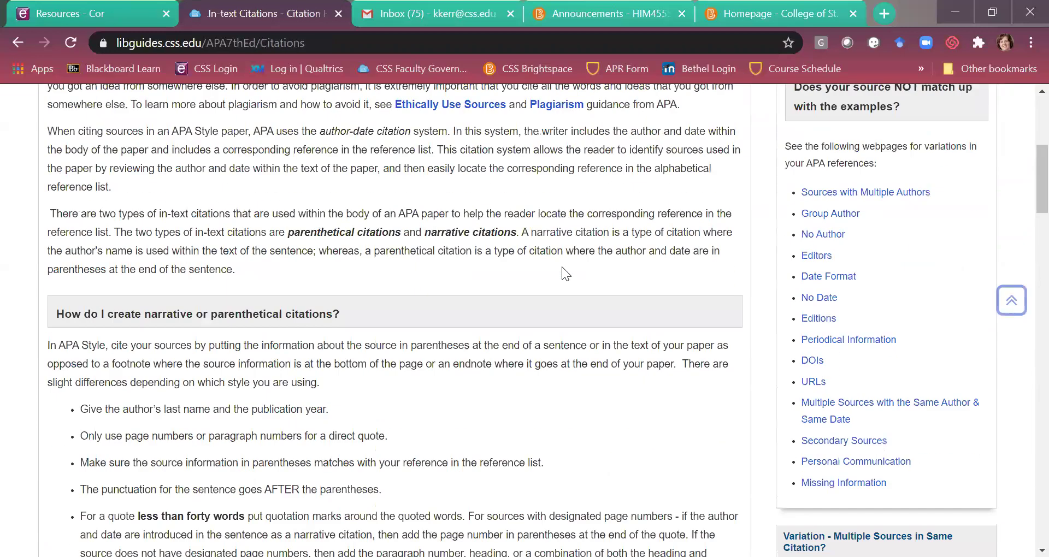
{"action": "scroll", "coordinate": [562, 267], "scroll_direction": "down", "scroll_amount": 3}
{"action": "scroll", "coordinate": [562, 266], "scroll_direction": "down", "scroll_amount": 6}
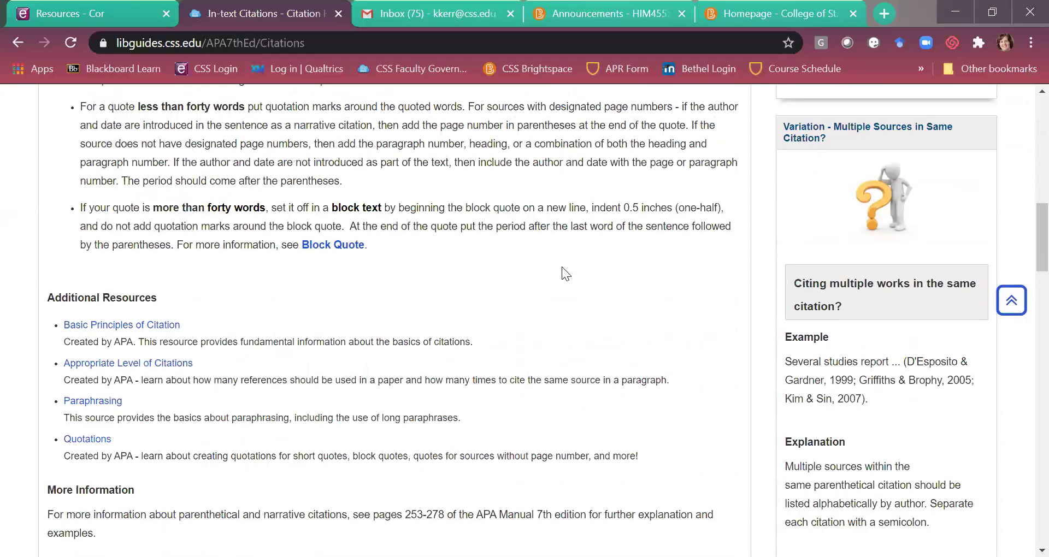
{"action": "scroll", "coordinate": [562, 266], "scroll_direction": "down", "scroll_amount": 2}
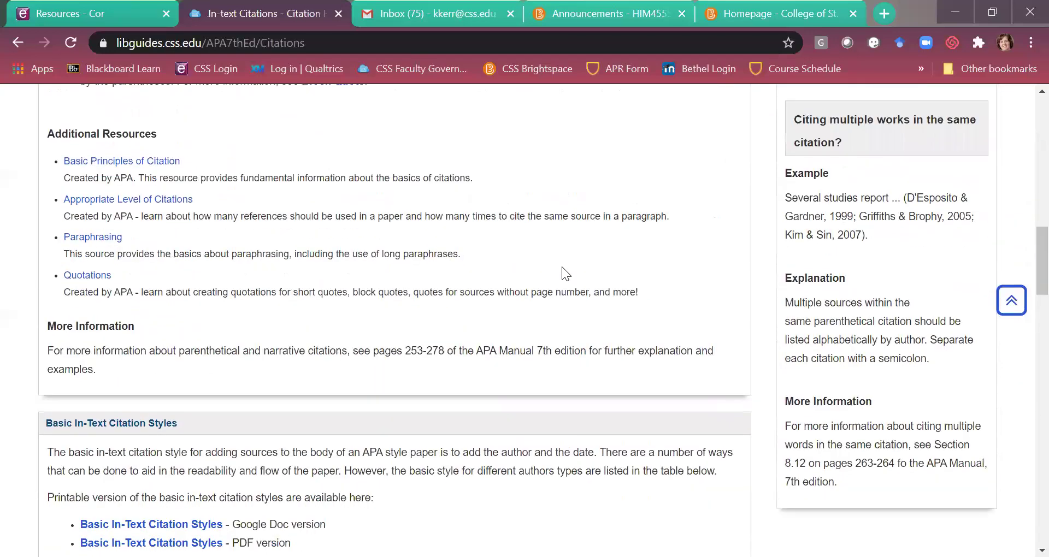
{"action": "scroll", "coordinate": [559, 267], "scroll_direction": "down", "scroll_amount": 3}
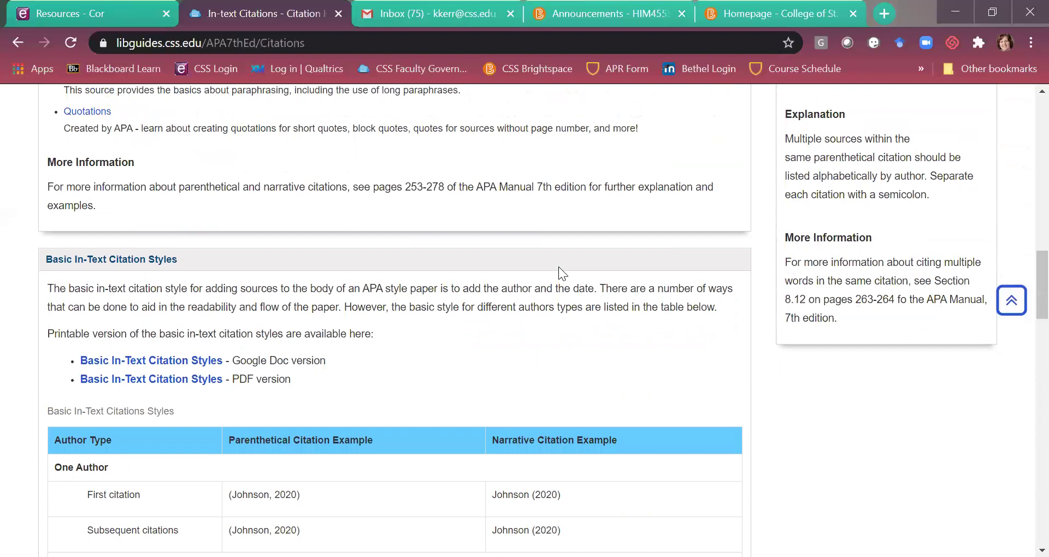
{"action": "scroll", "coordinate": [558, 267], "scroll_direction": "down", "scroll_amount": 4}
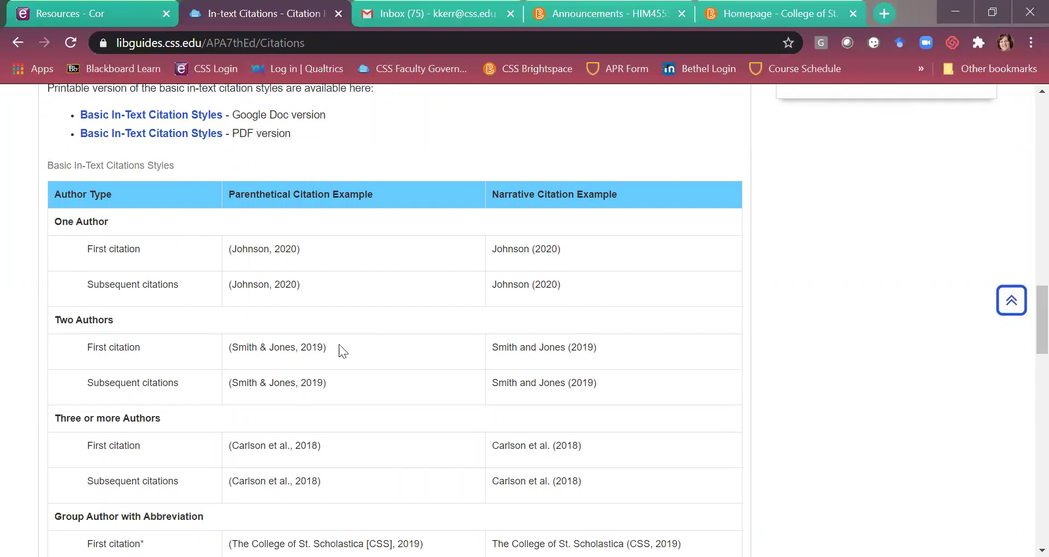
{"action": "scroll", "coordinate": [352, 356], "scroll_direction": "down", "scroll_amount": 1}
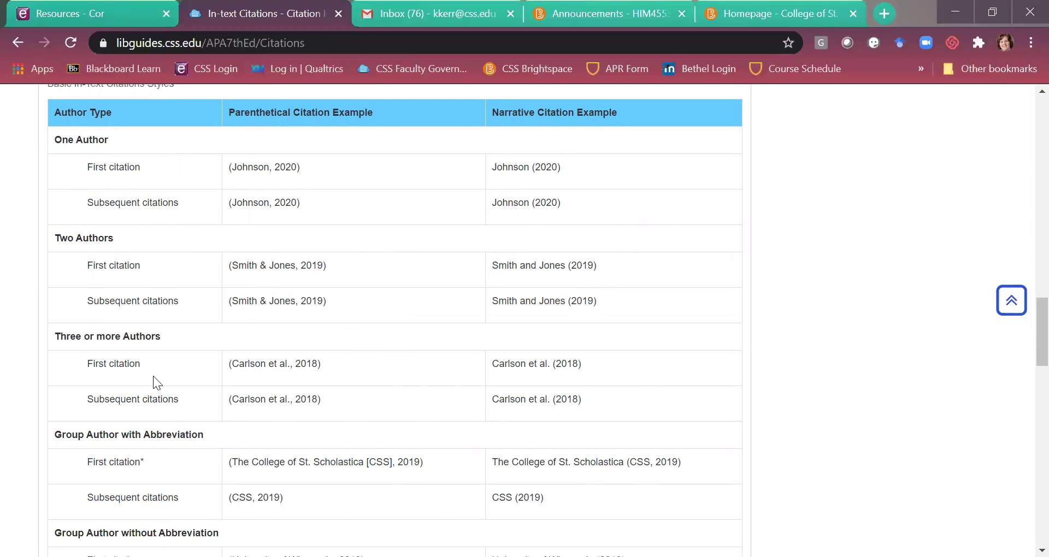
Examine the group author rows of the basic citation styles table and the In-Text Citation Examples table for APA papers.
{"action": "scroll", "coordinate": [186, 380], "scroll_direction": "down", "scroll_amount": 2}
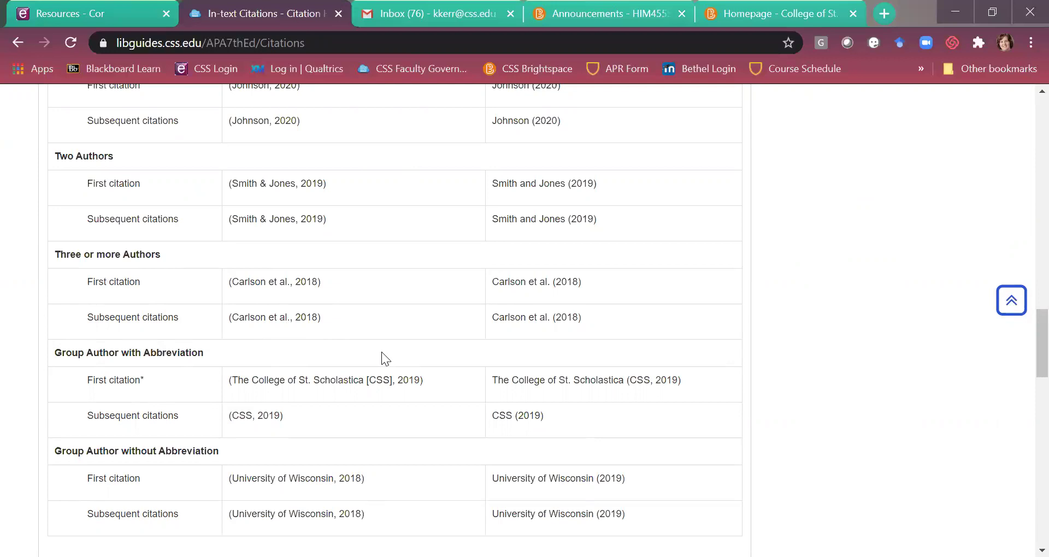
{"action": "scroll", "coordinate": [387, 356], "scroll_direction": "down", "scroll_amount": 3}
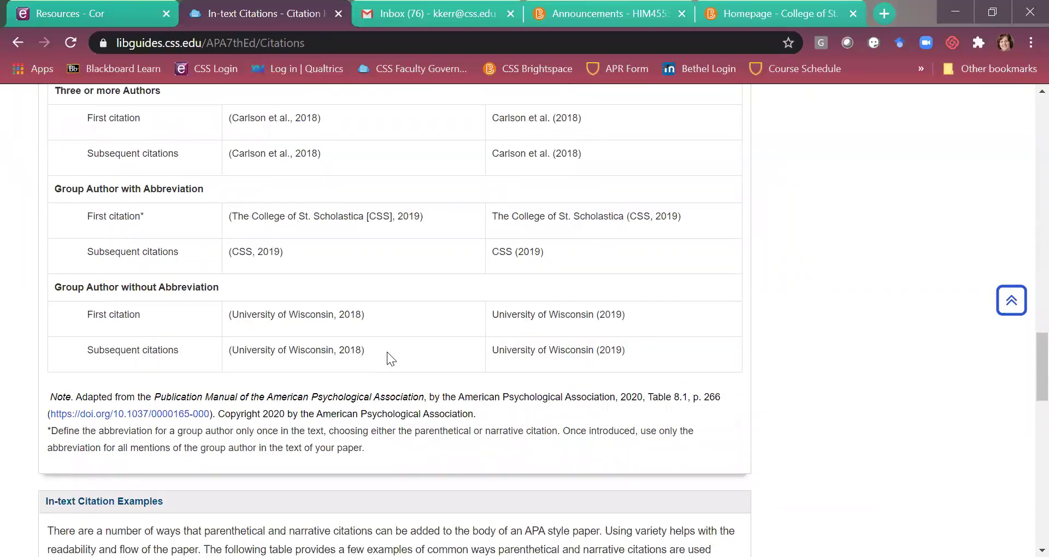
{"action": "scroll", "coordinate": [387, 353], "scroll_direction": "down", "scroll_amount": 10}
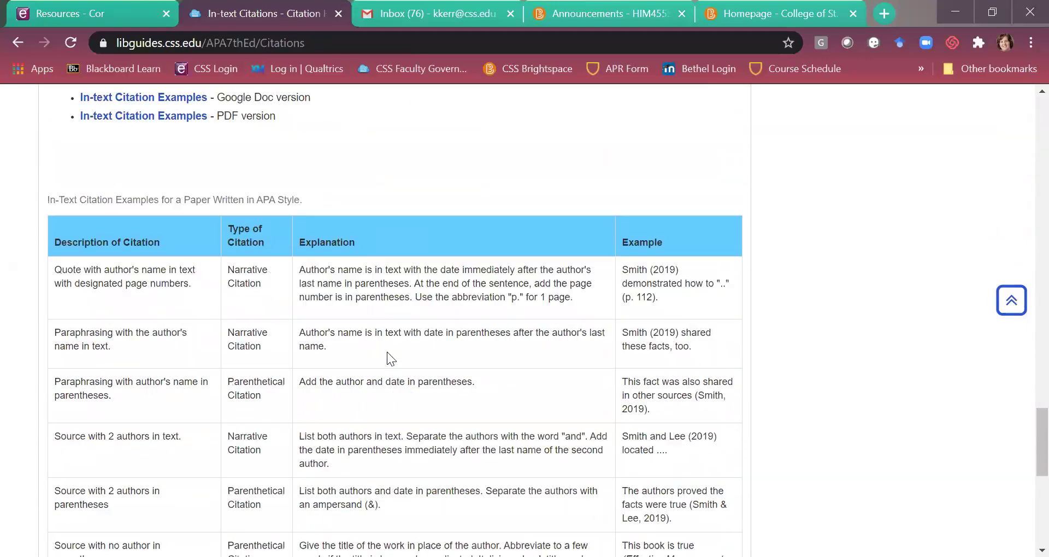
{"action": "scroll", "coordinate": [387, 352], "scroll_direction": "down", "scroll_amount": 2}
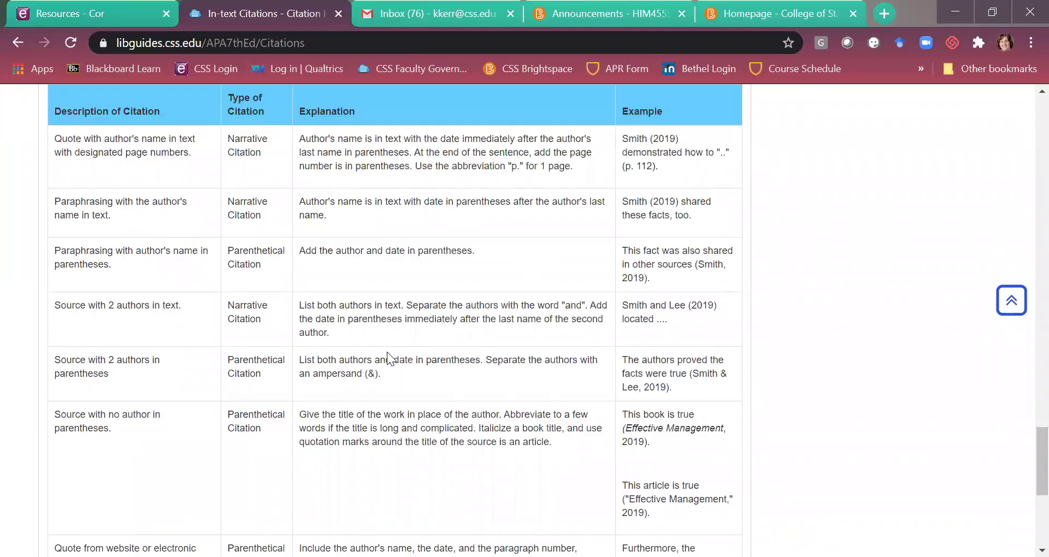
{"action": "scroll", "coordinate": [387, 352], "scroll_direction": "up", "scroll_amount": 20}
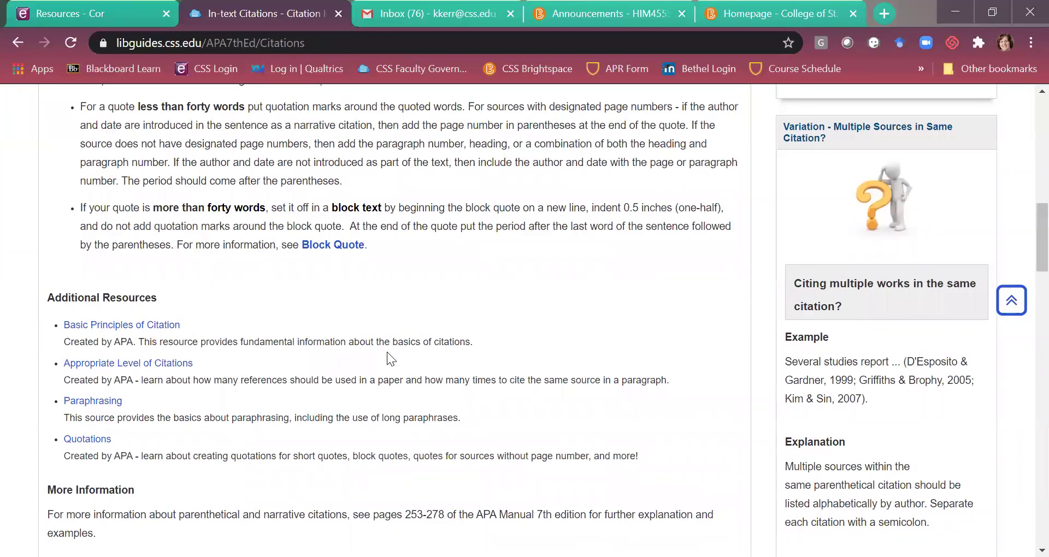
{"action": "scroll", "coordinate": [386, 352], "scroll_direction": "up", "scroll_amount": 15}
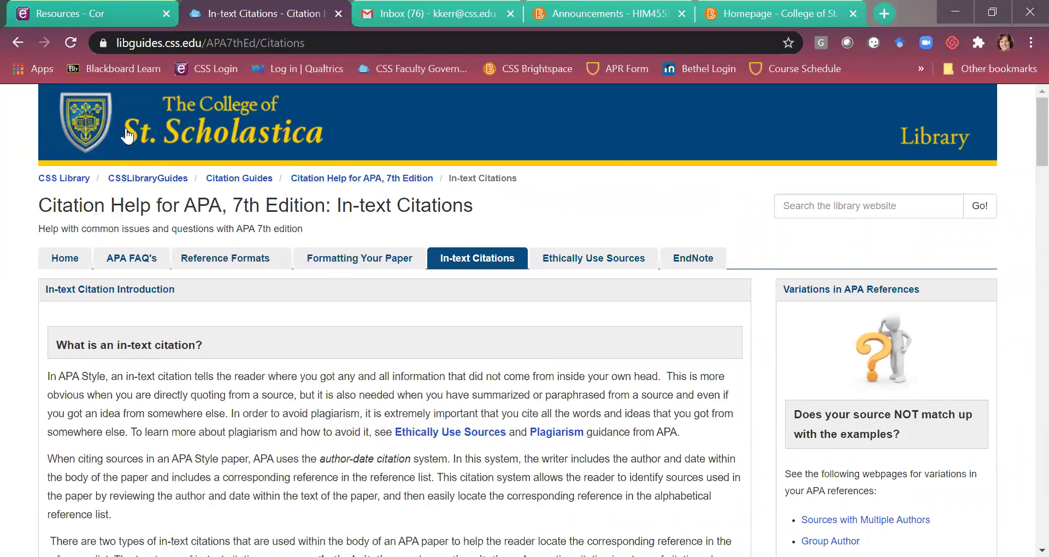
Open the SOLAR library search from the college's Resources page and run a keyword search for Healthcare Ethics.
{"action": "left_click", "coordinate": [117, 15]}
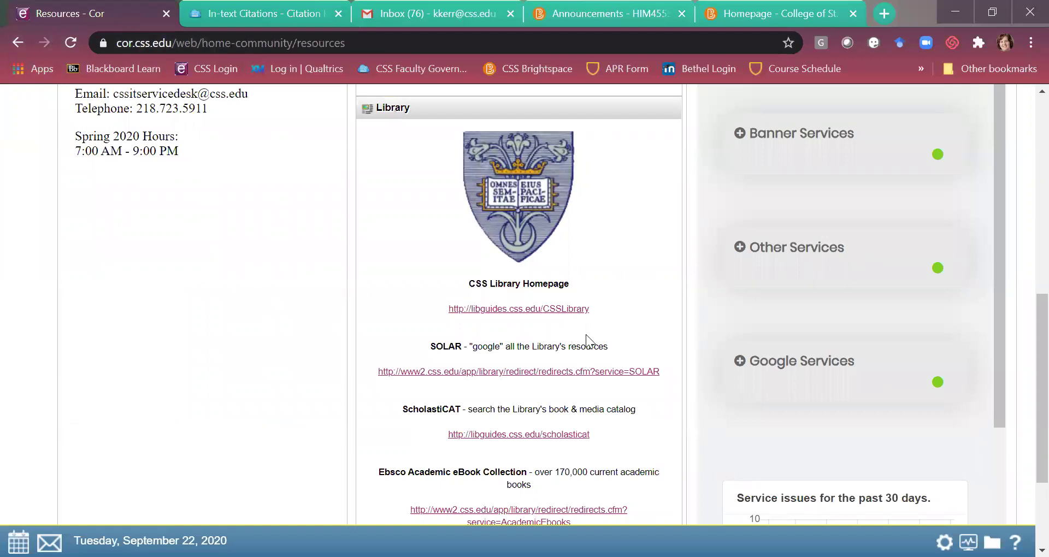
{"action": "scroll", "coordinate": [600, 328], "scroll_direction": "down", "scroll_amount": 2}
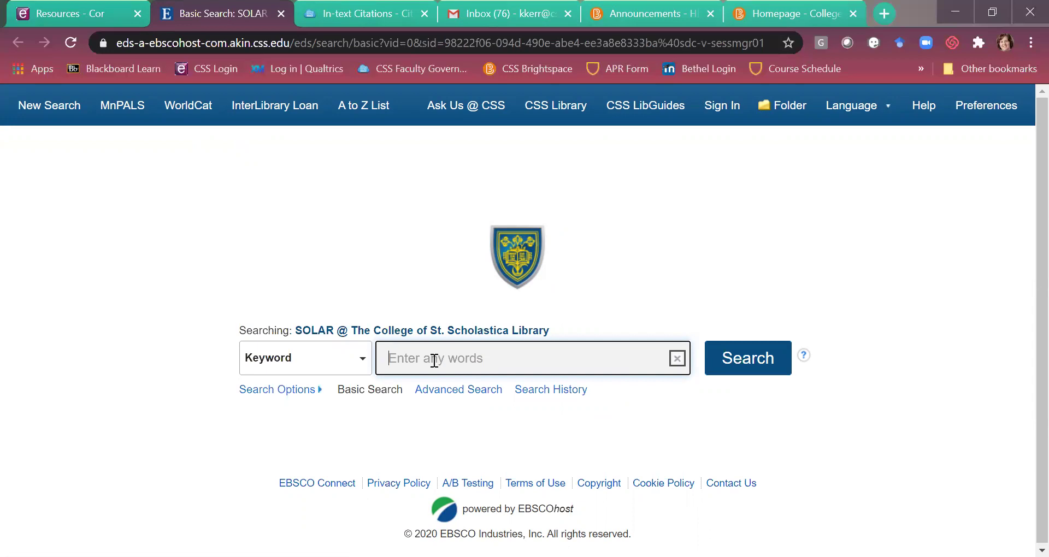
{"action": "type", "text": "Healthcare "}
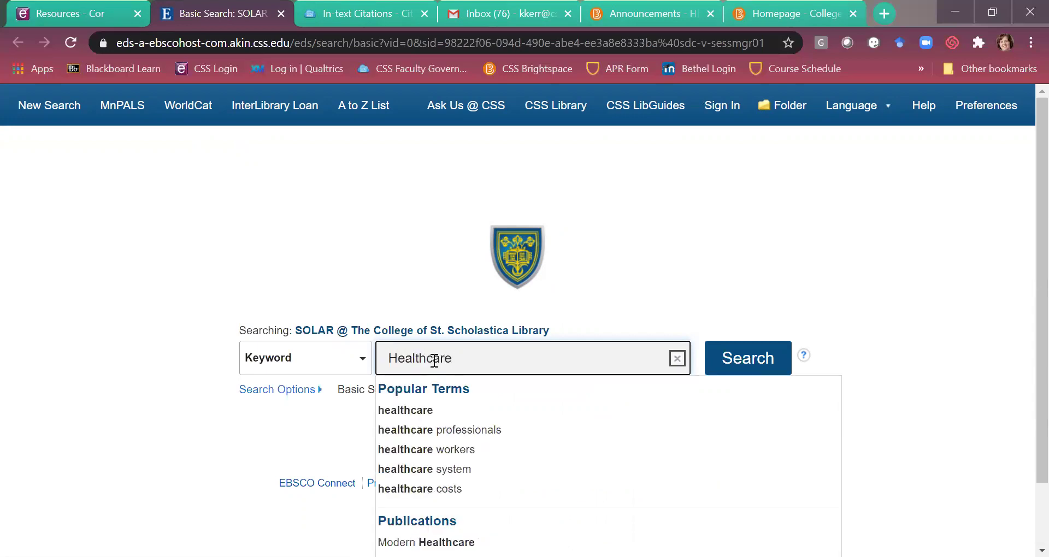
{"action": "type", "text": "Ethics"}
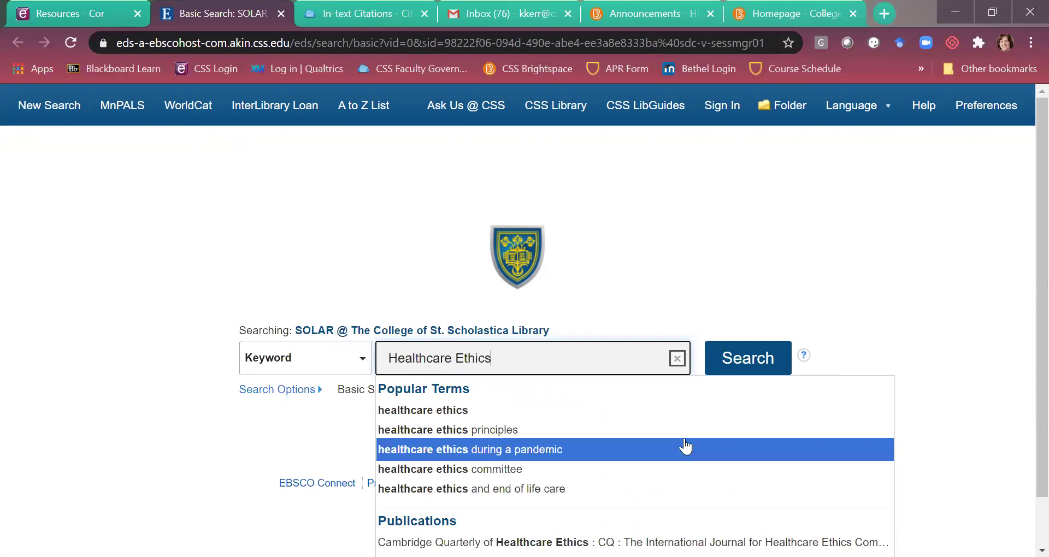
{"action": "left_click", "coordinate": [765, 362]}
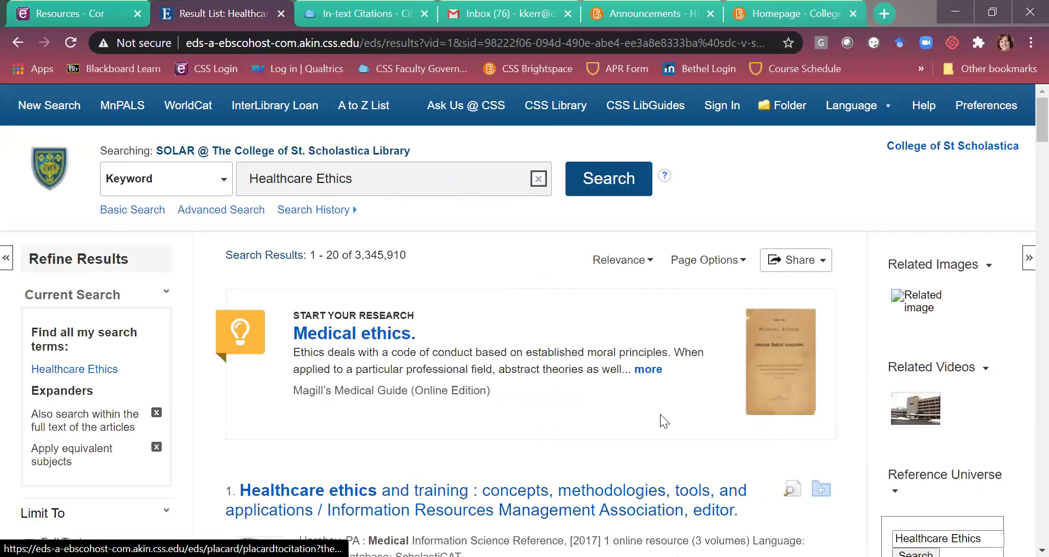
Look over the first Healthcare Ethics results and limit them to Scholarly (Peer Reviewed) Journals.
{"action": "scroll", "coordinate": [660, 414], "scroll_direction": "down", "scroll_amount": 5}
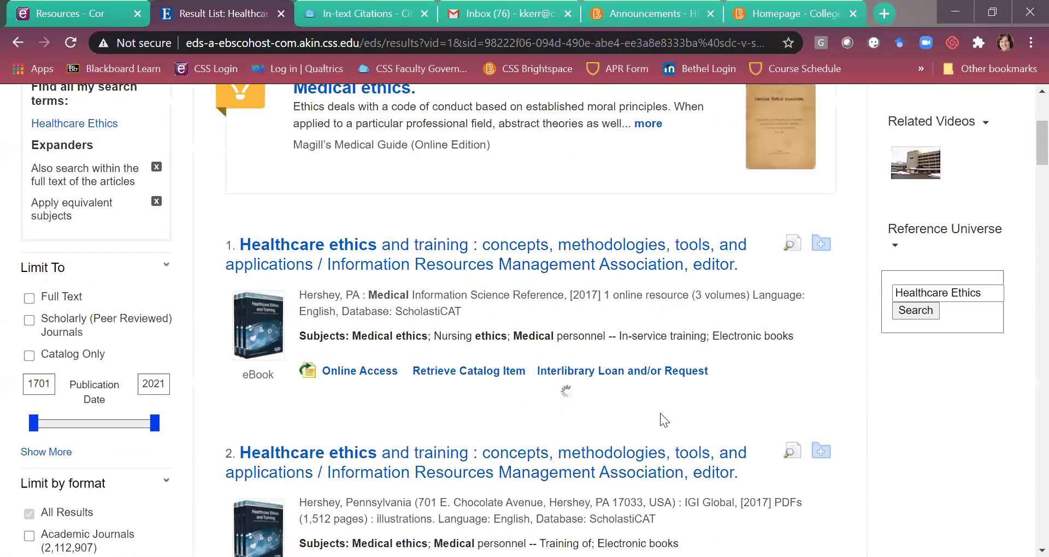
{"action": "scroll", "coordinate": [660, 413], "scroll_direction": "up", "scroll_amount": 1}
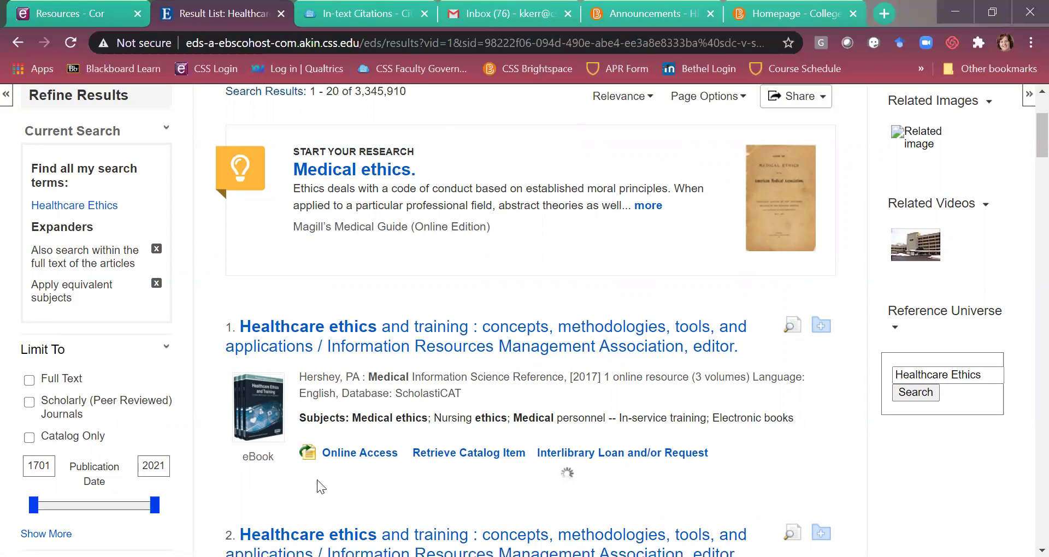
{"action": "scroll", "coordinate": [255, 325], "scroll_direction": "up", "scroll_amount": 2}
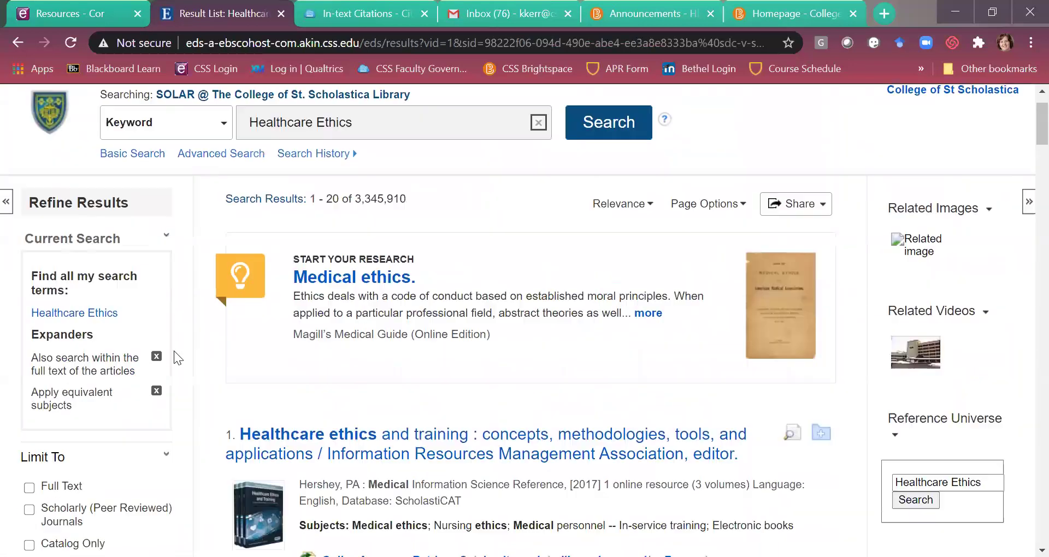
{"action": "scroll", "coordinate": [174, 351], "scroll_direction": "down", "scroll_amount": 6}
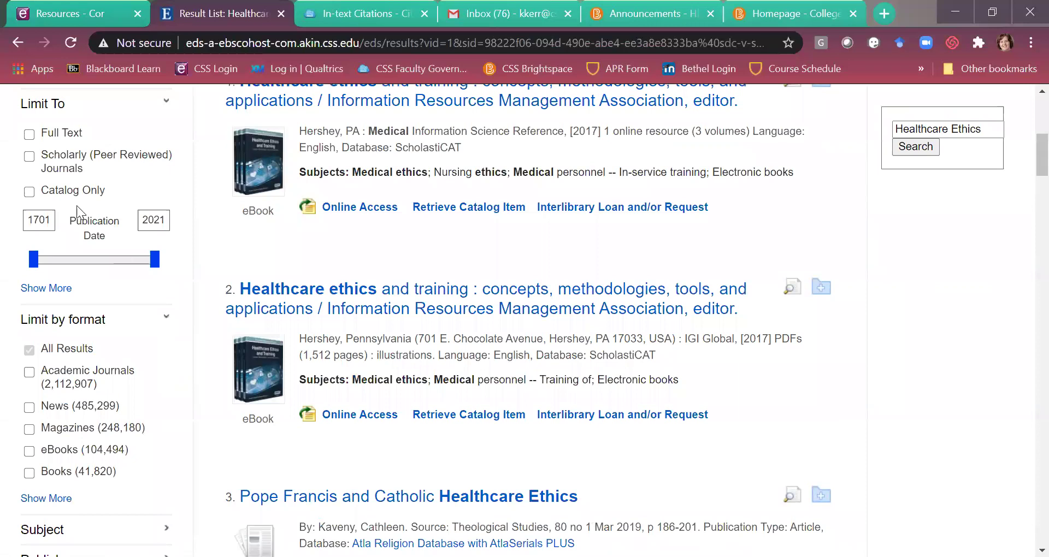
{"action": "left_click", "coordinate": [29, 157]}
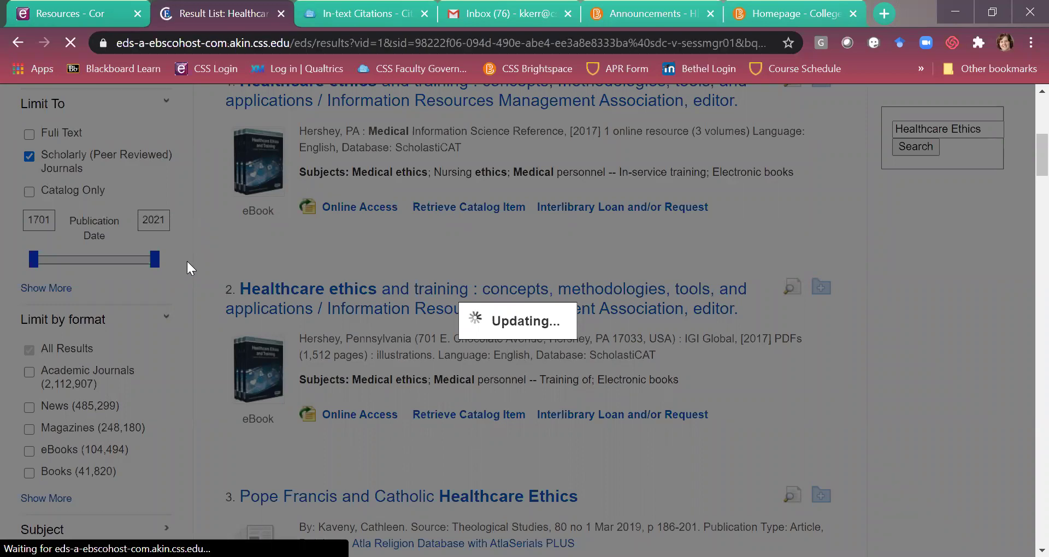
Restrict the results' publication date to 2016–2021 and limit them to Full Text.
{"action": "scroll", "coordinate": [86, 328], "scroll_direction": "down", "scroll_amount": 10}
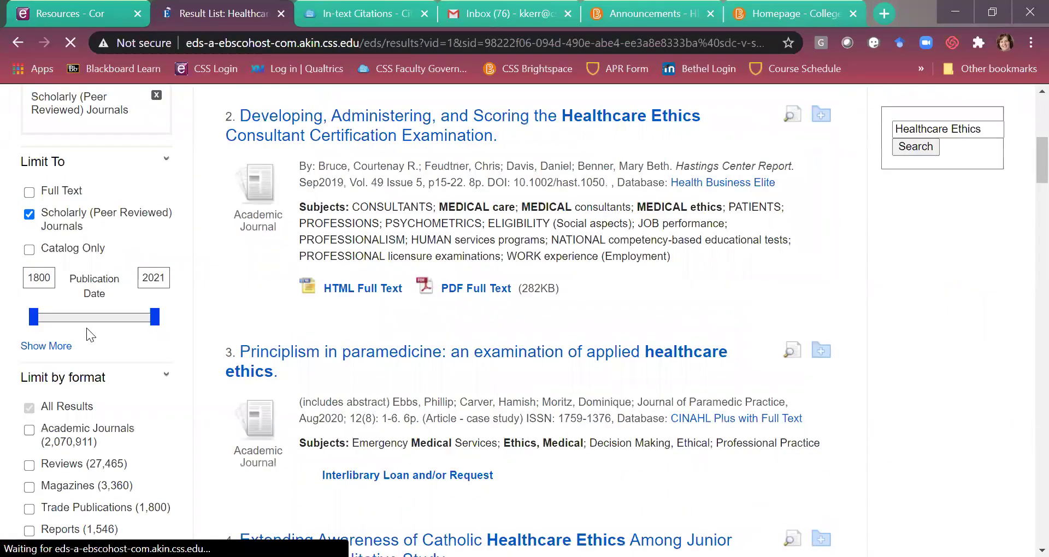
{"action": "left_click_drag", "start_coordinate": [36, 340], "coordinate": [155, 343]}
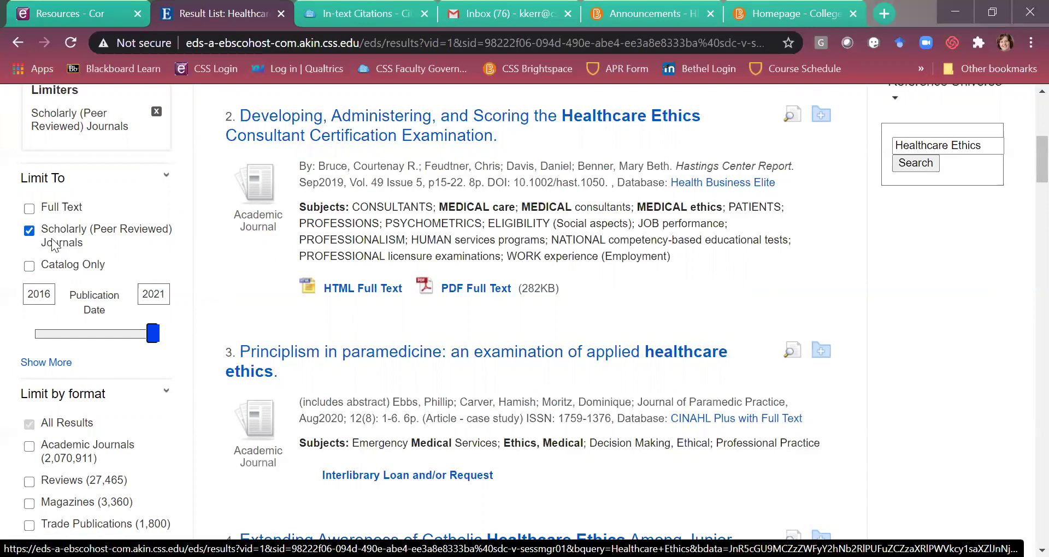
{"action": "left_click", "coordinate": [29, 209]}
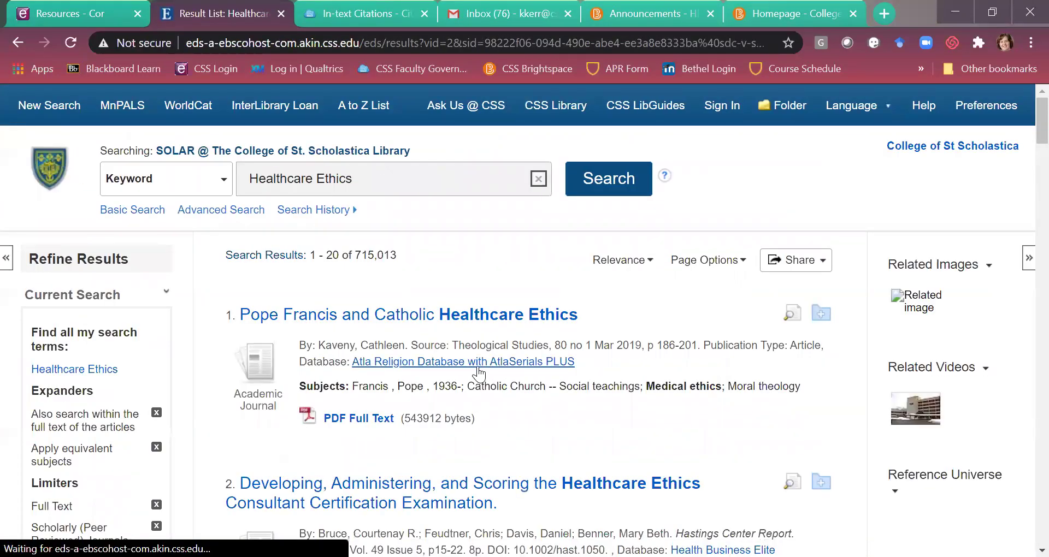
Look through the filtered results and open the record for "Developing, Administering, and Scoring the Healthcare Ethics Consultant Certification Examination.".
{"action": "scroll", "coordinate": [478, 374], "scroll_direction": "down", "scroll_amount": 3}
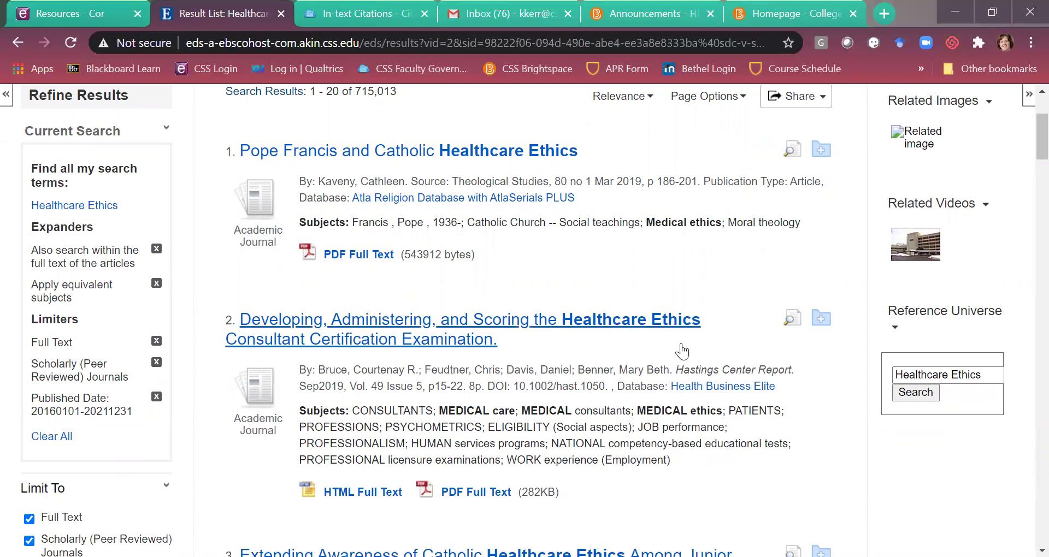
{"action": "scroll", "coordinate": [236, 379], "scroll_direction": "down", "scroll_amount": 6}
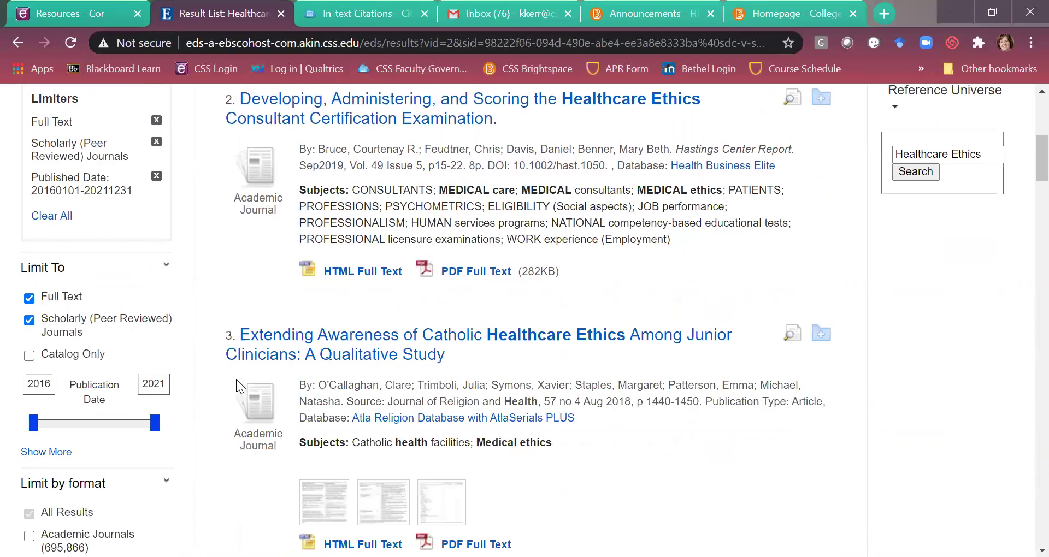
{"action": "scroll", "coordinate": [235, 377], "scroll_direction": "down", "scroll_amount": 3}
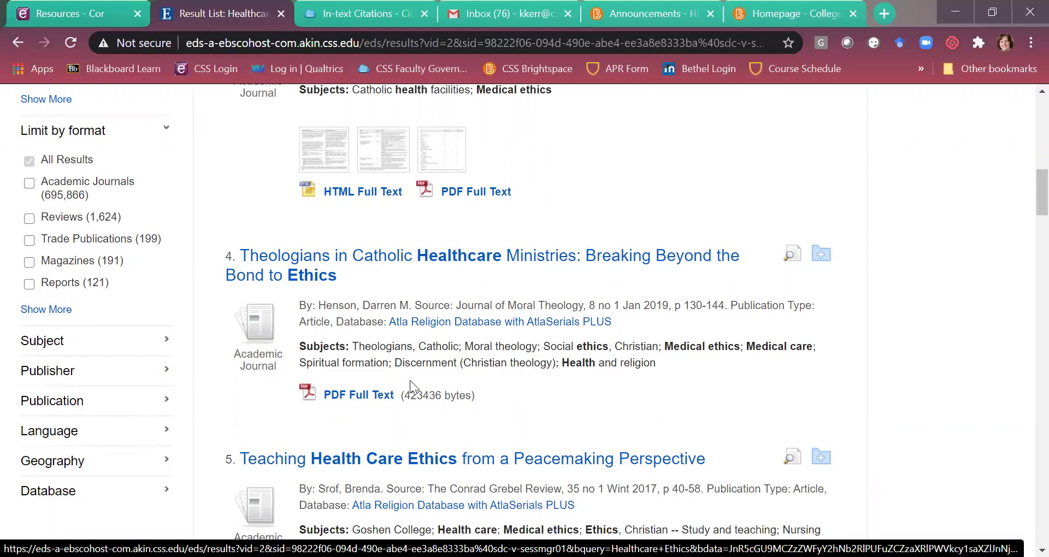
{"action": "scroll", "coordinate": [99, 349], "scroll_direction": "up", "scroll_amount": 10}
{"action": "scroll", "coordinate": [98, 351], "scroll_direction": "down", "scroll_amount": 3}
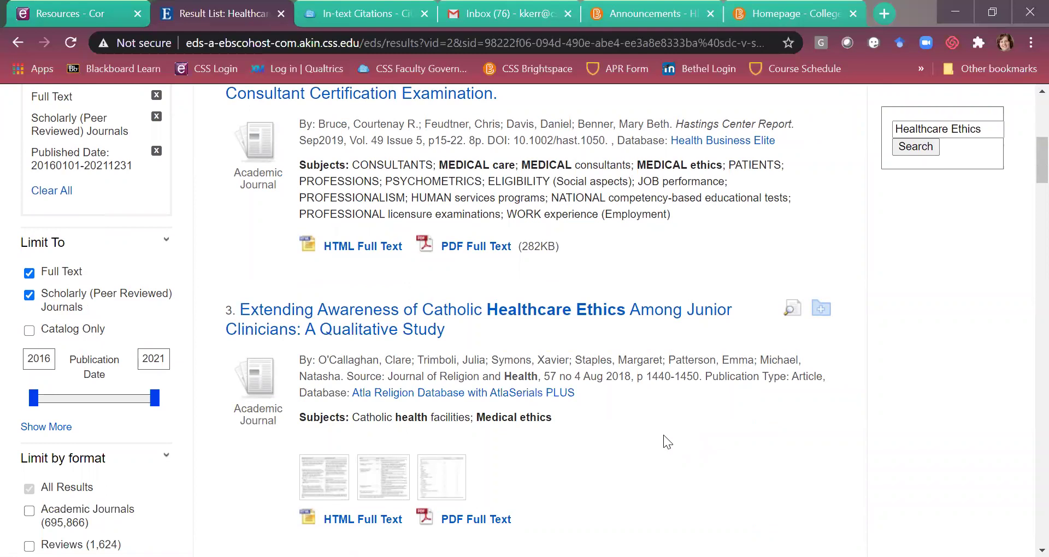
{"action": "scroll", "coordinate": [721, 464], "scroll_direction": "up", "scroll_amount": 2}
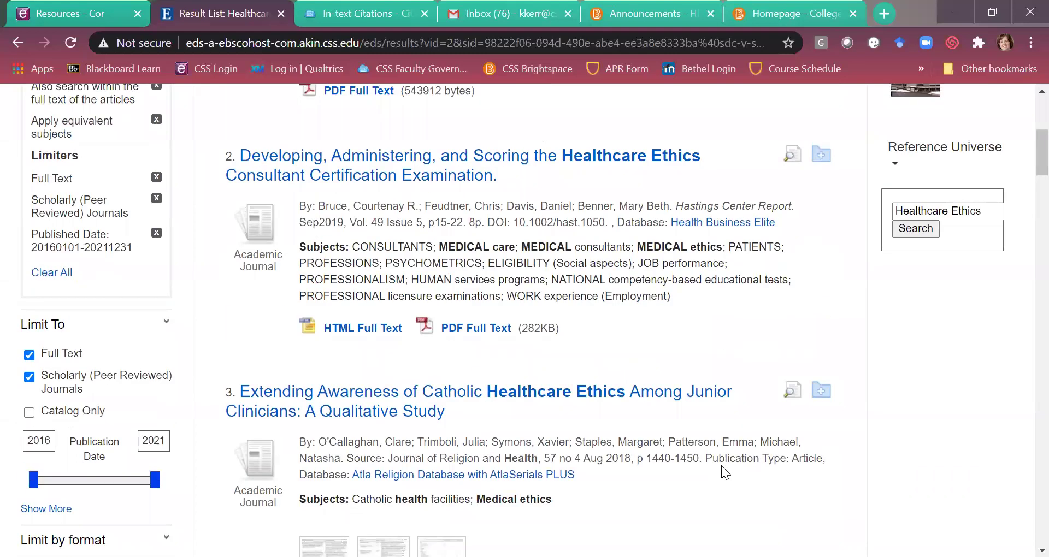
{"action": "left_click", "coordinate": [382, 182]}
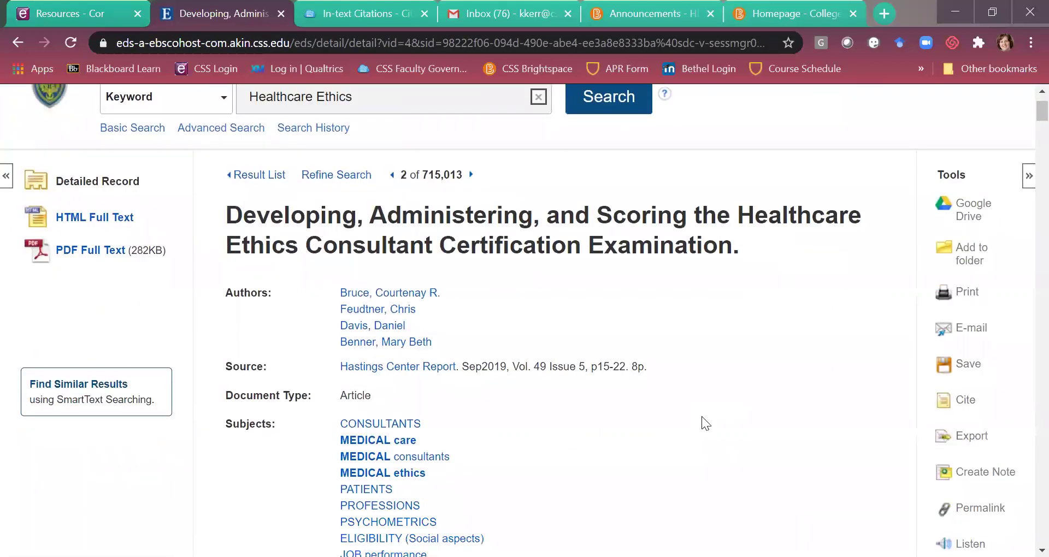
Examine the article's detailed record, including its abstract, DOI, source details and the start of the full text.
{"action": "scroll", "coordinate": [702, 416], "scroll_direction": "down", "scroll_amount": 6}
{"action": "scroll", "coordinate": [703, 417], "scroll_direction": "down", "scroll_amount": 3}
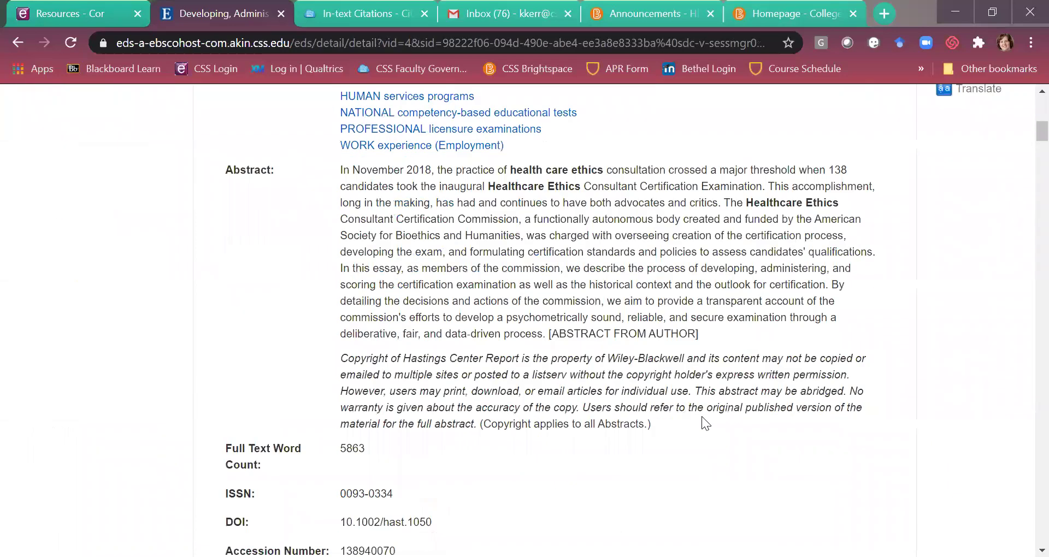
{"action": "scroll", "coordinate": [704, 417], "scroll_direction": "down", "scroll_amount": 4}
{"action": "scroll", "coordinate": [703, 417], "scroll_direction": "down", "scroll_amount": 3}
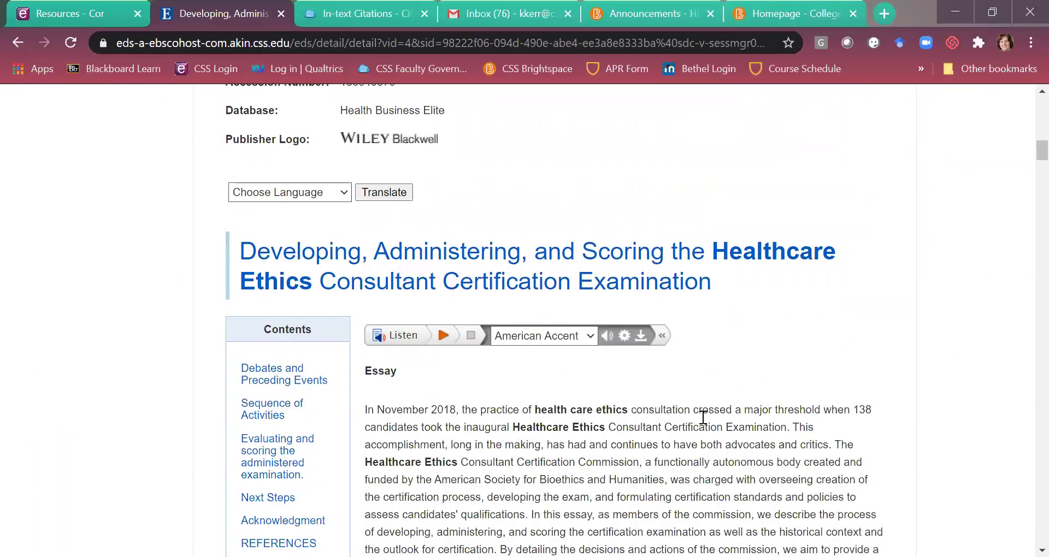
{"action": "scroll", "coordinate": [703, 417], "scroll_direction": "up", "scroll_amount": 15}
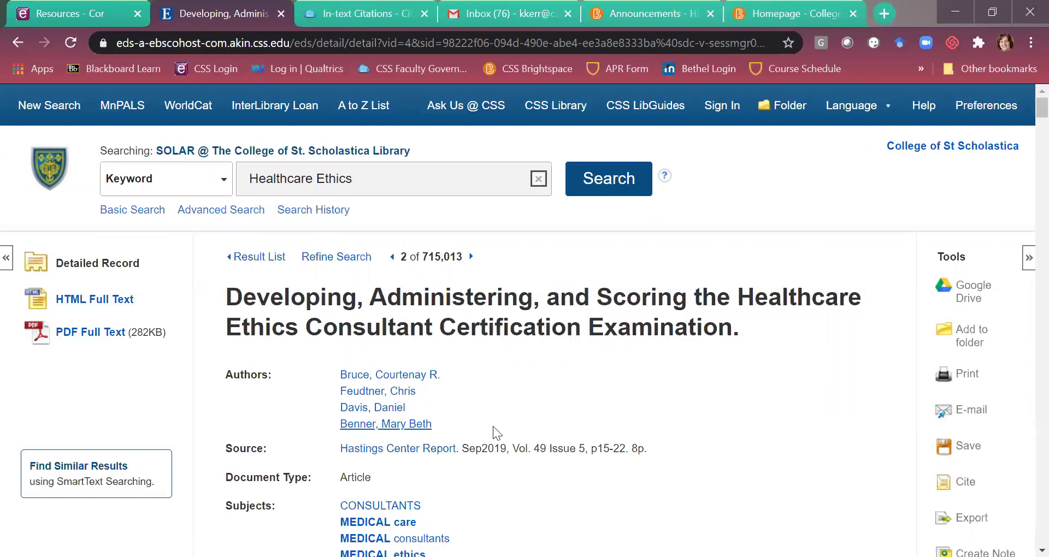
{"action": "scroll", "coordinate": [546, 430], "scroll_direction": "down", "scroll_amount": 1}
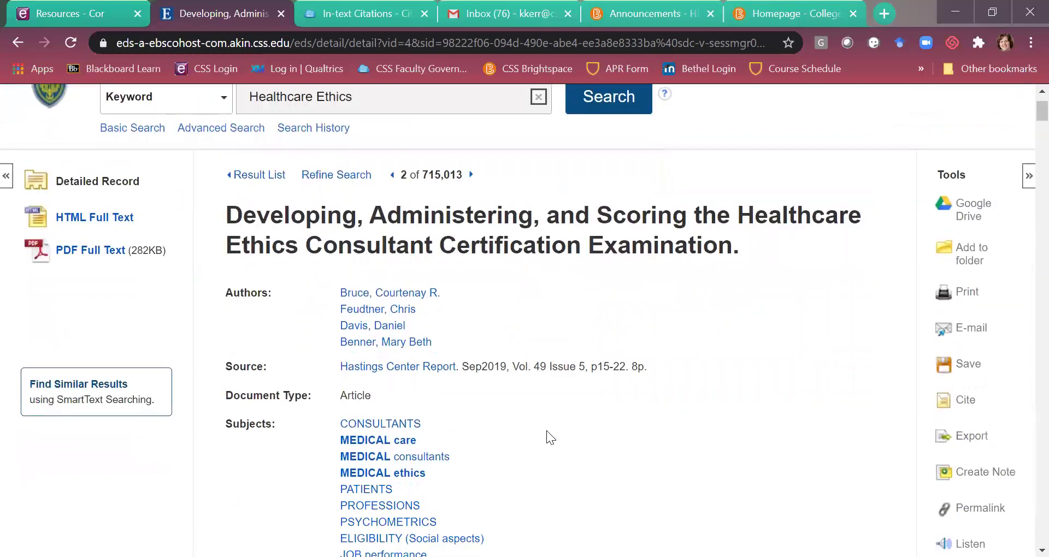
Display the article's citation formats and copy the complete APA reference.
{"action": "left_click", "coordinate": [965, 408]}
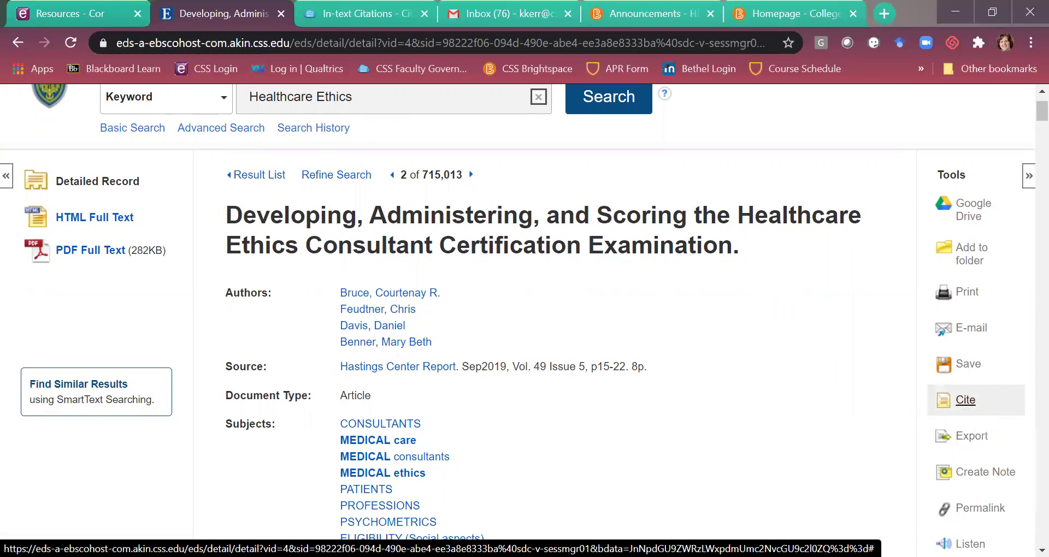
{"action": "scroll", "coordinate": [693, 359], "scroll_direction": "down", "scroll_amount": 2}
{"action": "scroll", "coordinate": [693, 358], "scroll_direction": "down", "scroll_amount": 2}
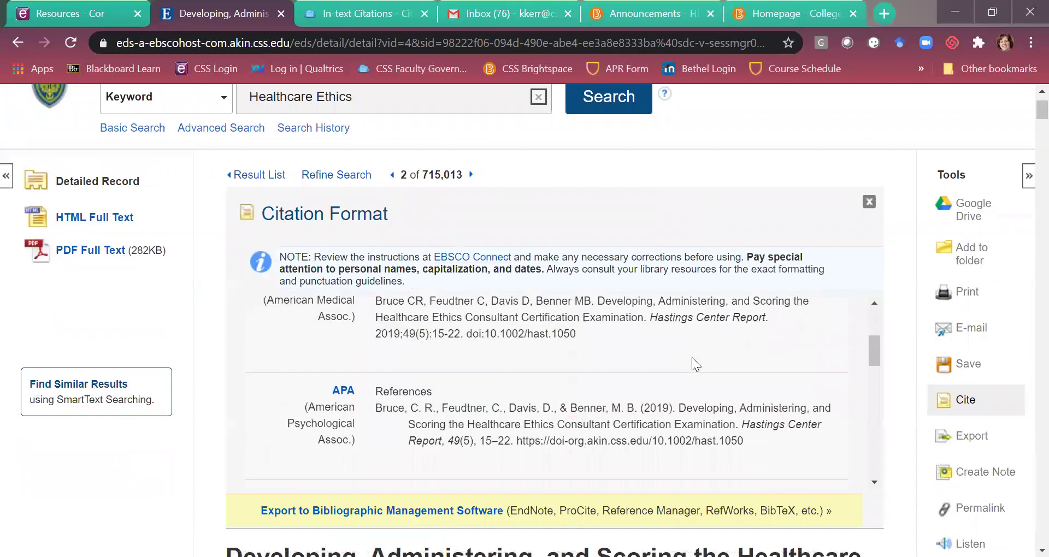
{"action": "scroll", "coordinate": [693, 358], "scroll_direction": "down", "scroll_amount": 2}
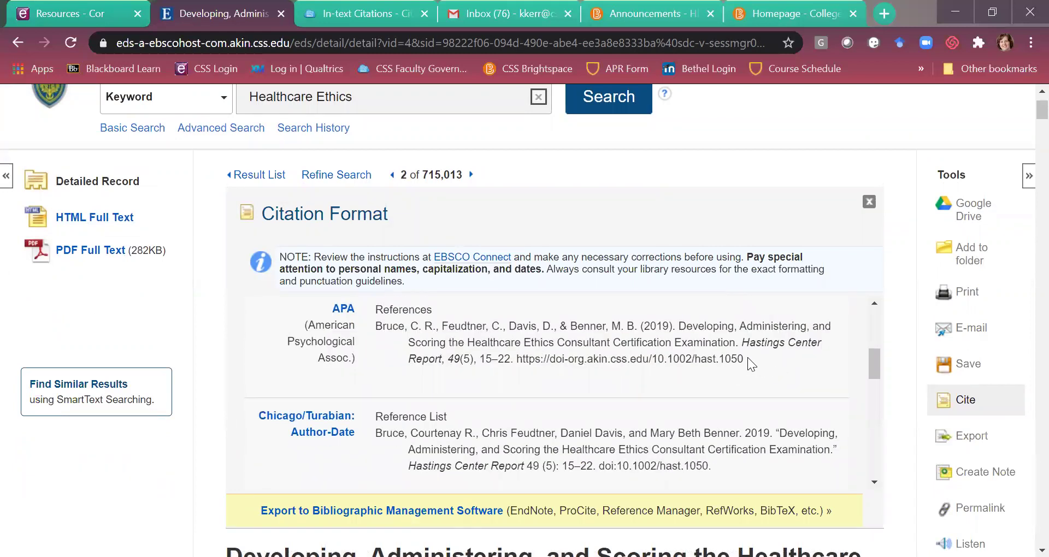
{"action": "left_click_drag", "start_coordinate": [747, 357], "coordinate": [375, 327]}
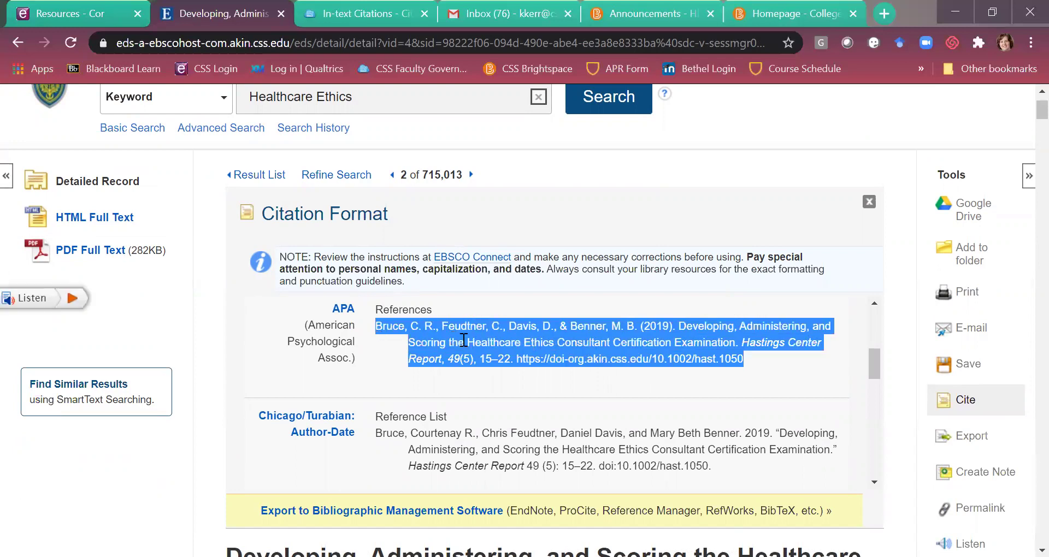
{"action": "right_click", "coordinate": [463, 340]}
{"action": "left_click", "coordinate": [492, 354]}
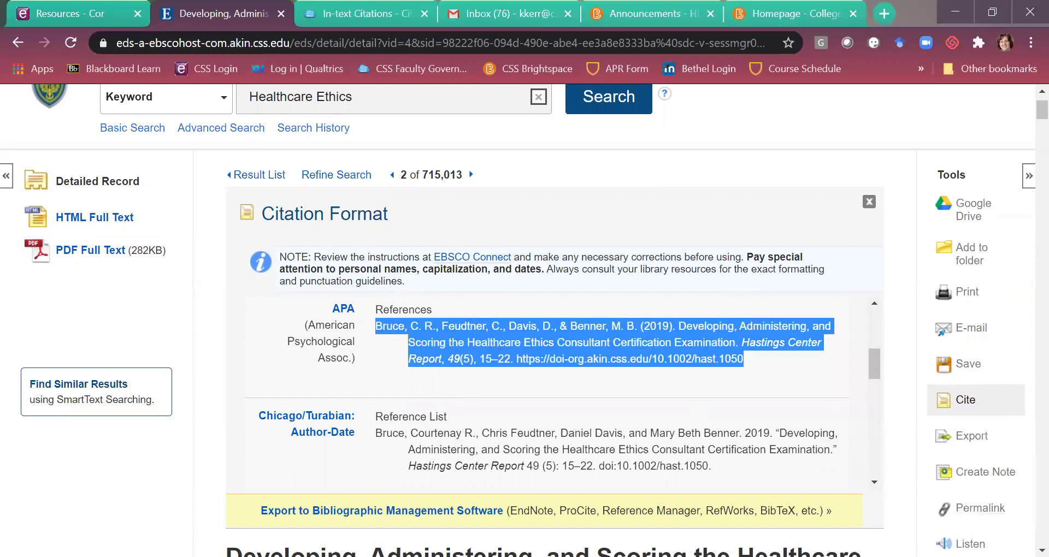
{"action": "key", "text": "alt+Tab"}
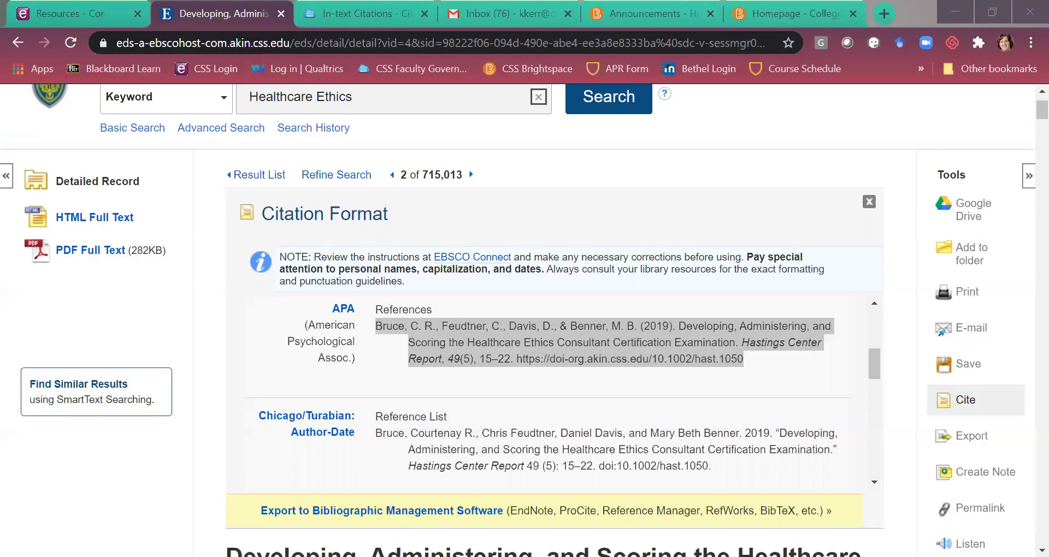
Clear the selection of the APA reference and display the export options for the article's citation.
{"action": "key", "text": "Return"}
{"action": "left_click", "coordinate": [715, 379]}
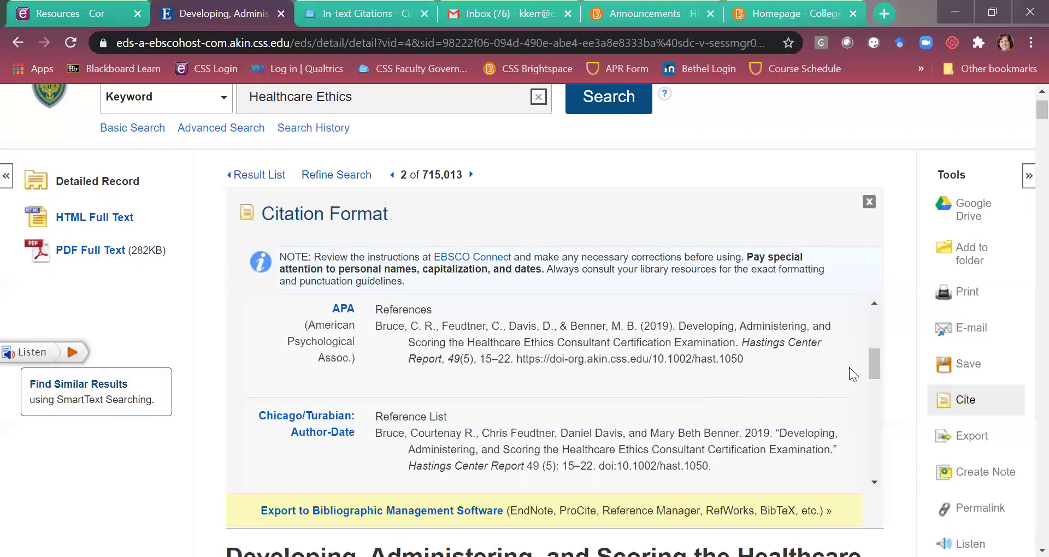
{"action": "scroll", "coordinate": [972, 459], "scroll_direction": "down", "scroll_amount": 1}
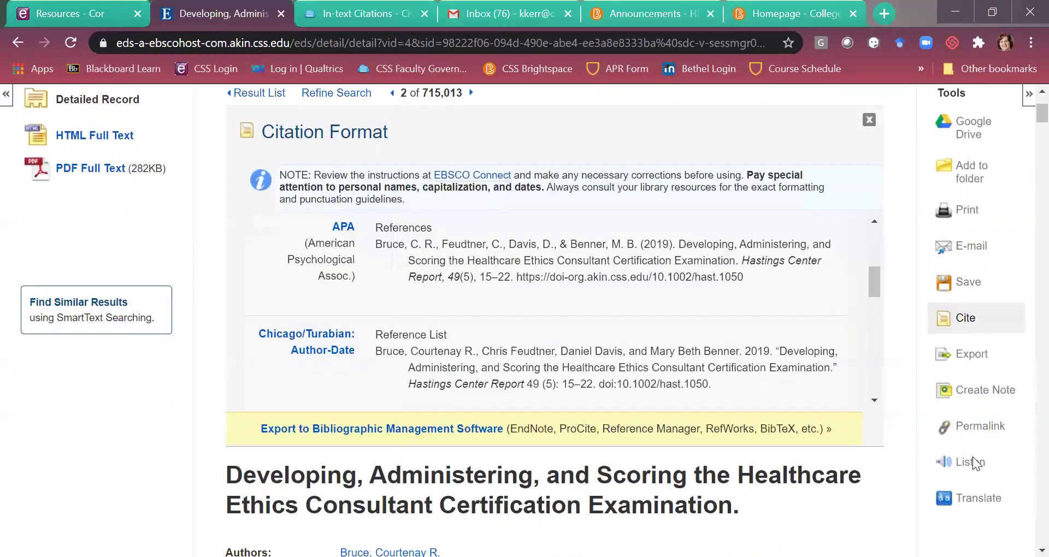
{"action": "scroll", "coordinate": [974, 464], "scroll_direction": "up", "scroll_amount": 2}
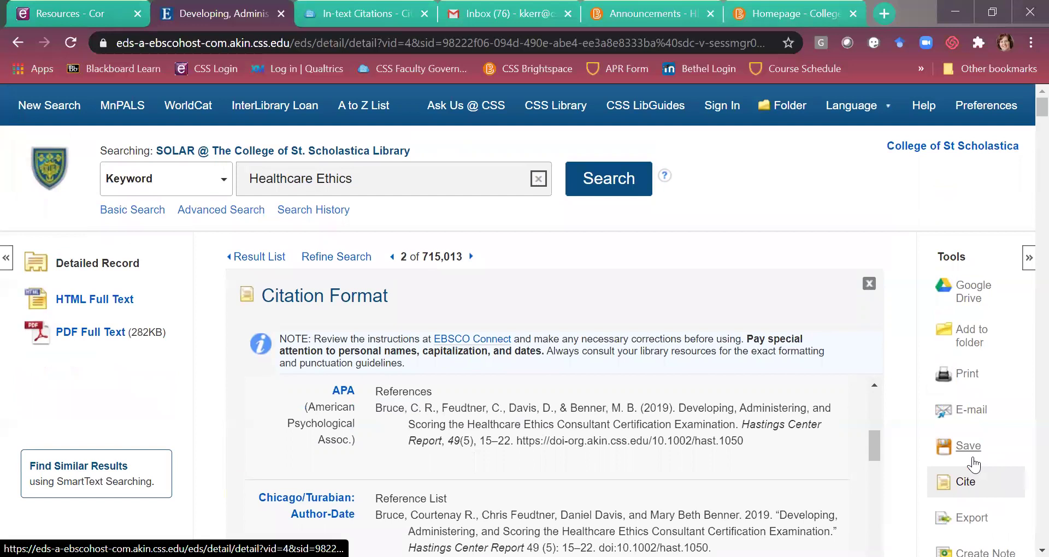
{"action": "scroll", "coordinate": [974, 466], "scroll_direction": "down", "scroll_amount": 2}
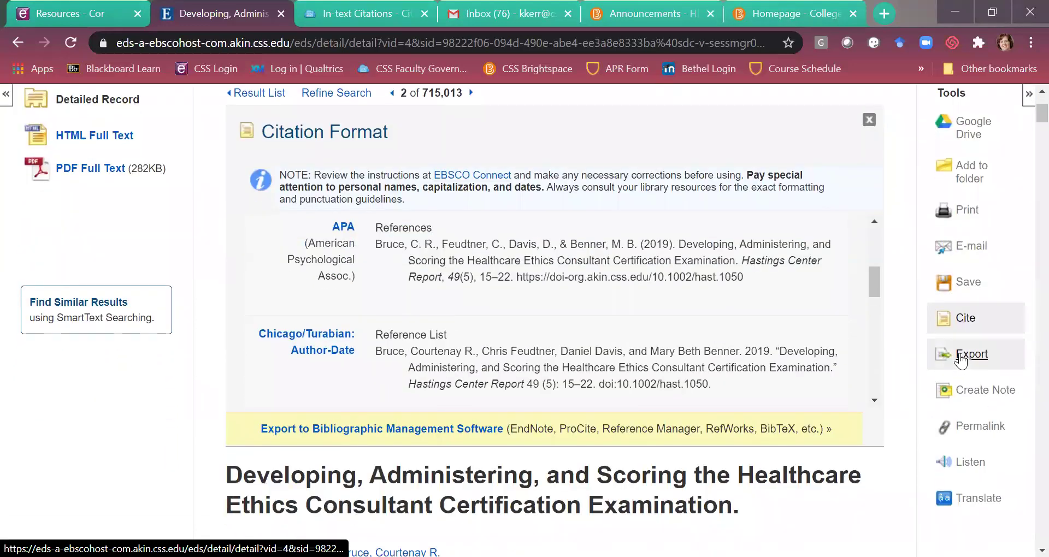
{"action": "left_click", "coordinate": [960, 357]}
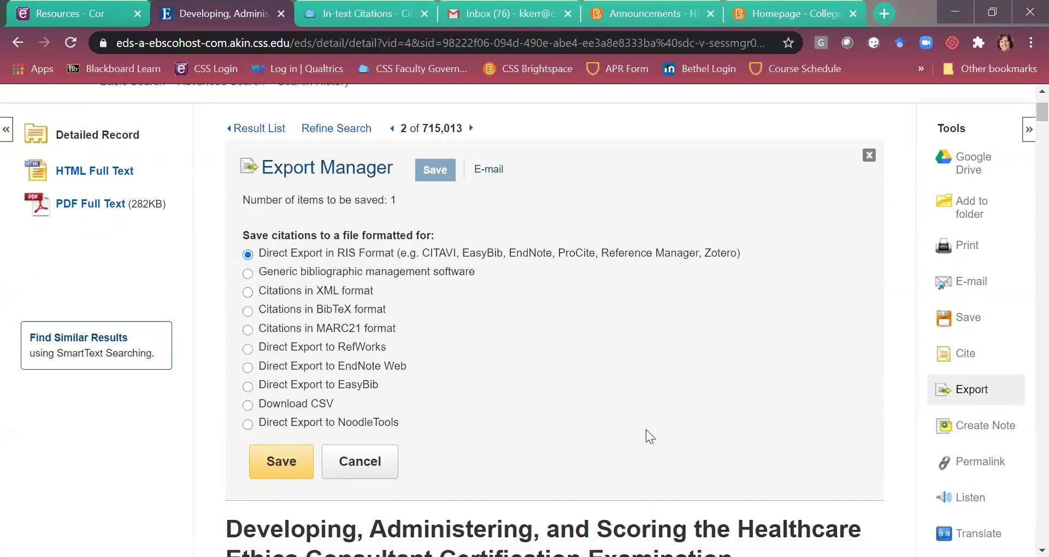
Review the article's source, subjects and abstract in the detailed record, and return to the citation export options.
{"action": "scroll", "coordinate": [646, 430], "scroll_direction": "down", "scroll_amount": 5}
{"action": "scroll", "coordinate": [646, 428], "scroll_direction": "down", "scroll_amount": 5}
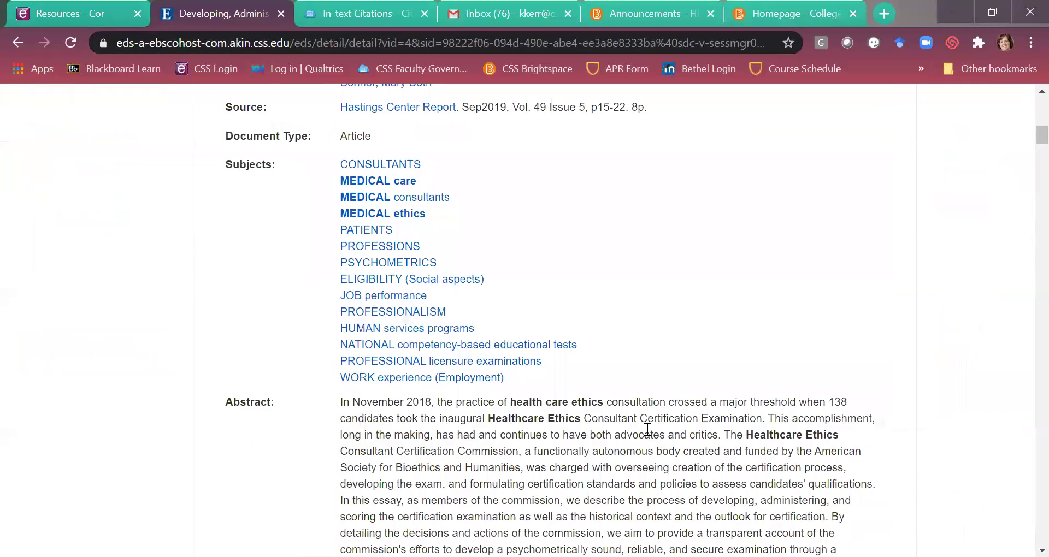
{"action": "scroll", "coordinate": [647, 429], "scroll_direction": "down", "scroll_amount": 3}
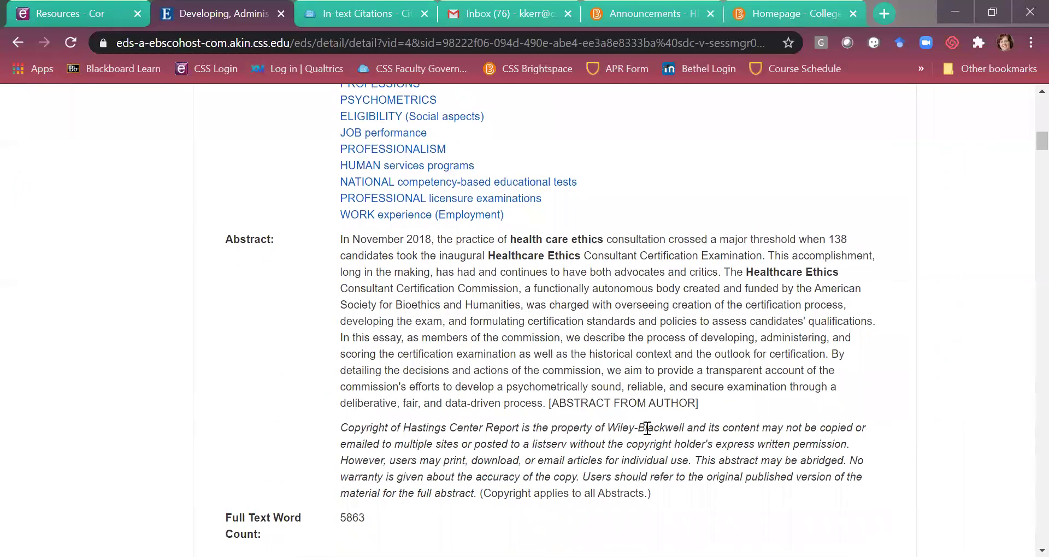
{"action": "scroll", "coordinate": [647, 429], "scroll_direction": "up", "scroll_amount": 15}
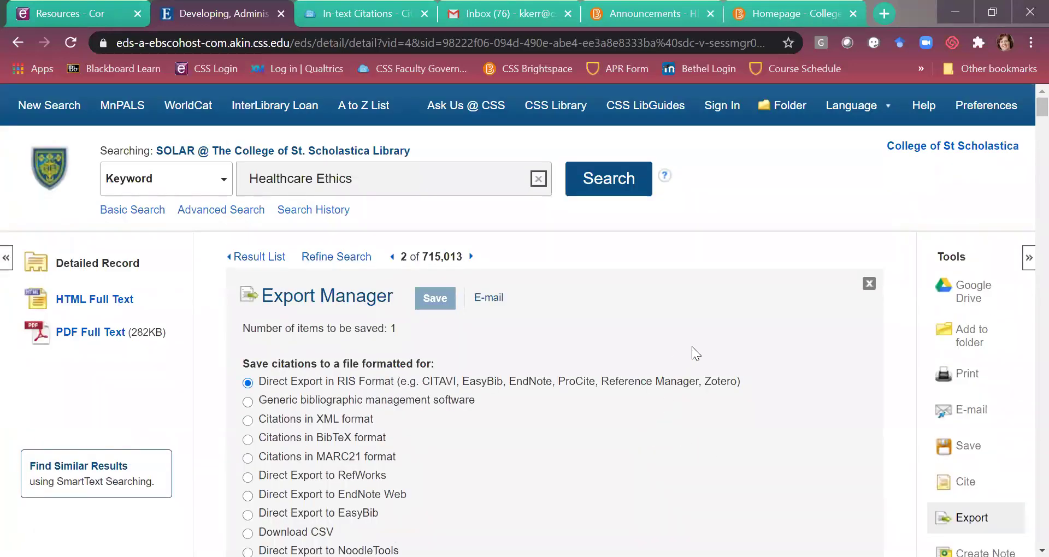